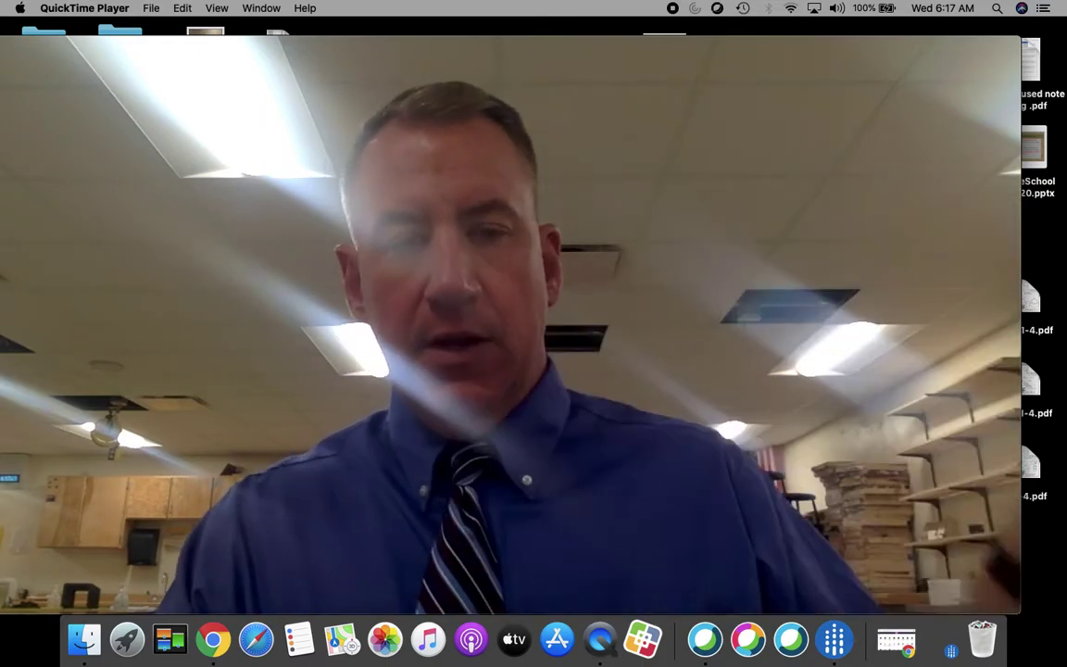
- Bring the Inventor window with the U-Block drawing back to the front from the Dock
left_click(945, 642)
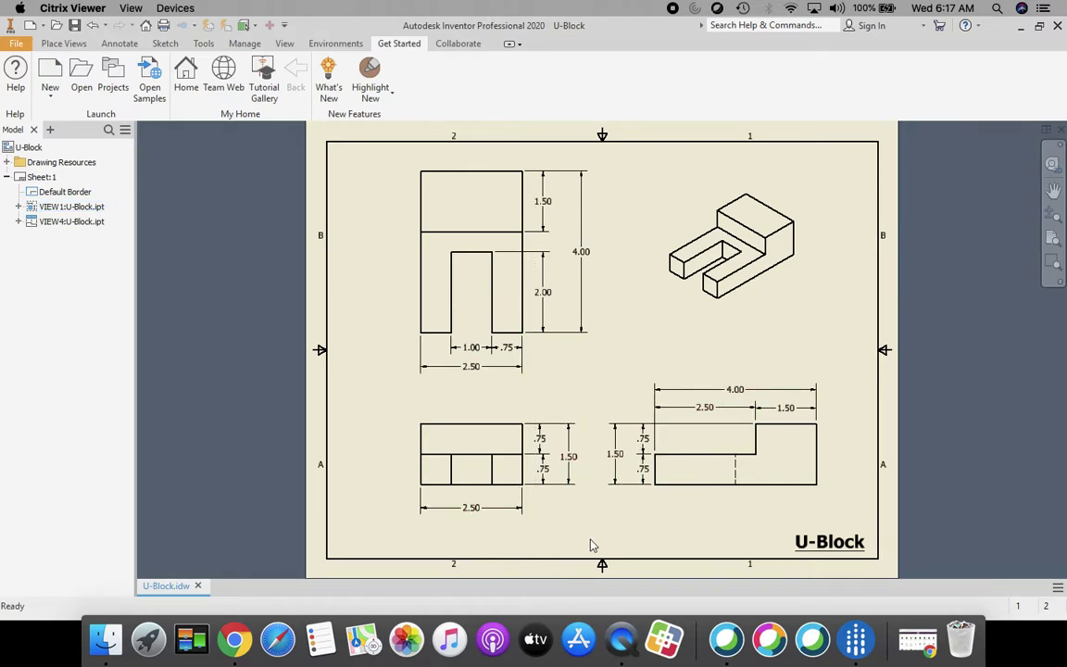
- Create a new part, Part2, from the Standard.ipt template
left_click(50, 79)
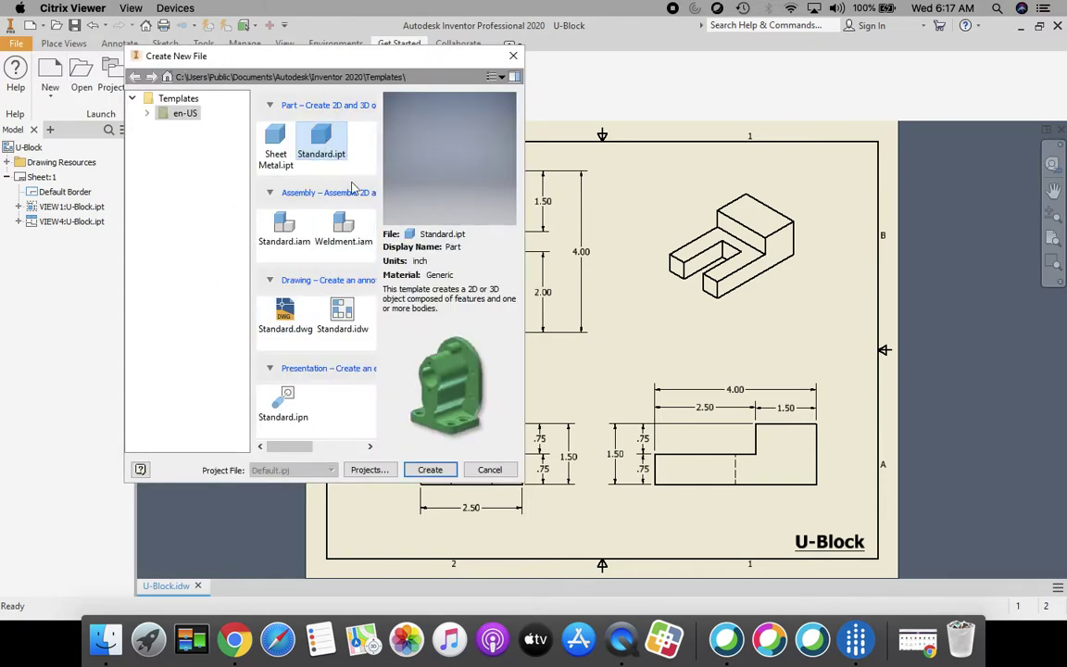
left_click(430, 470)
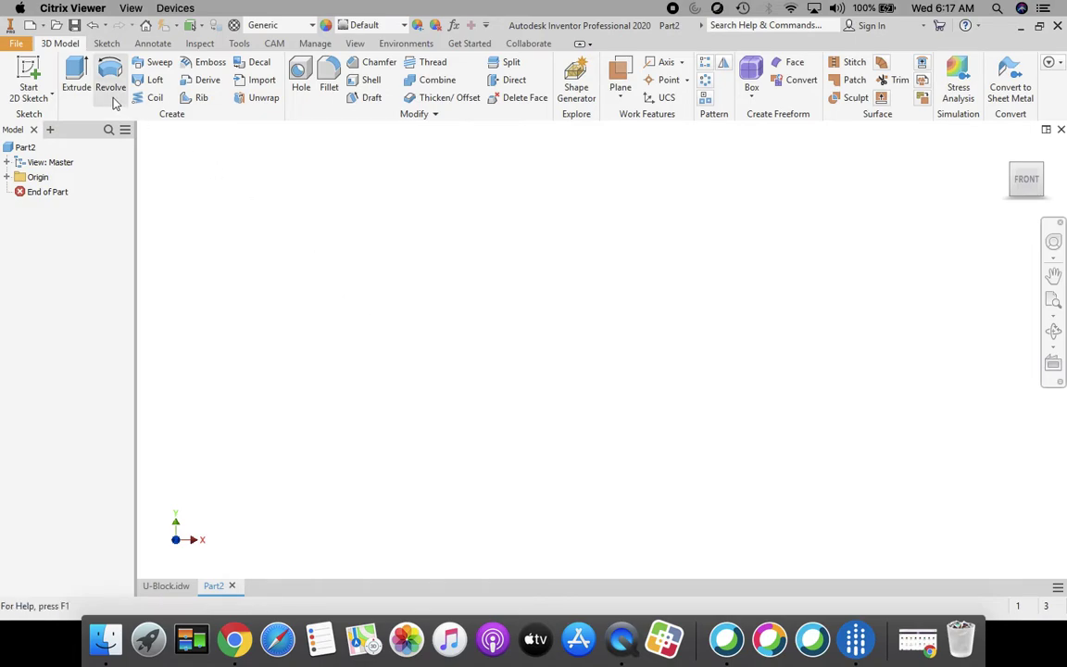
- Start Sketch1 on the XY plane of Part2
left_click(30, 72)
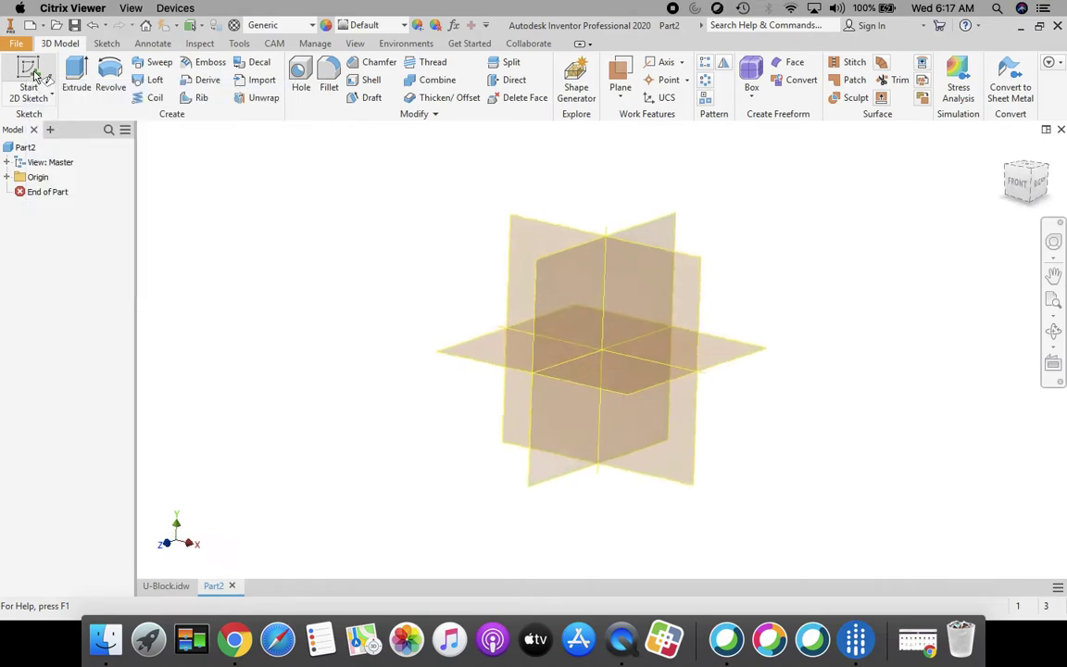
left_click(535, 225)
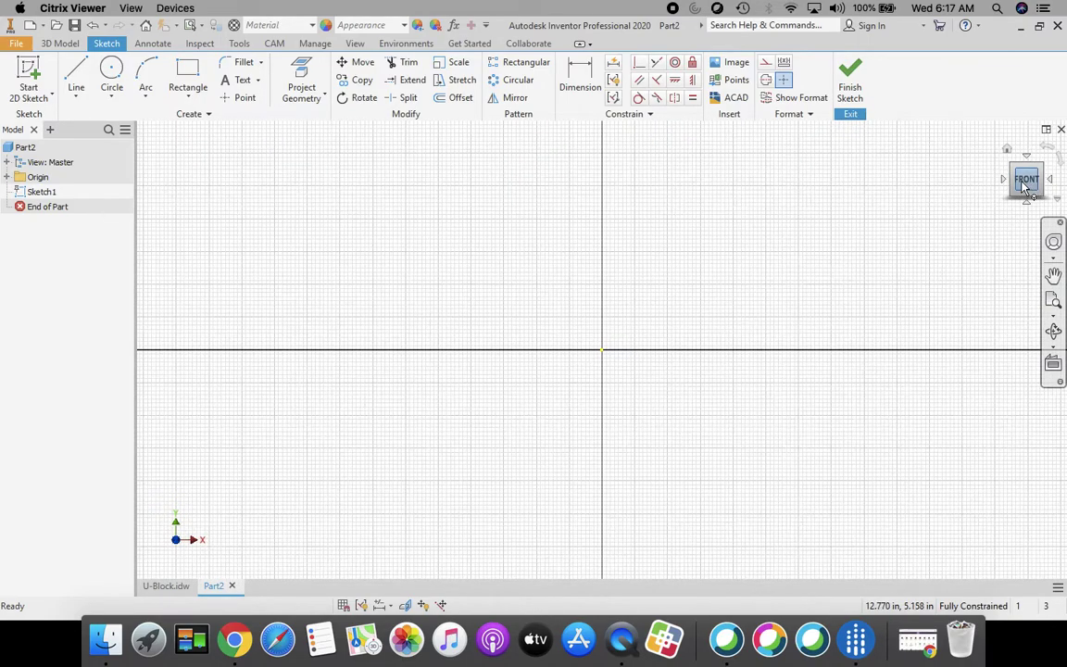
- Inspect the U-Block drawing's bottom view, then return to Sketch1 with the Rectangle tool active
left_click(165, 586)
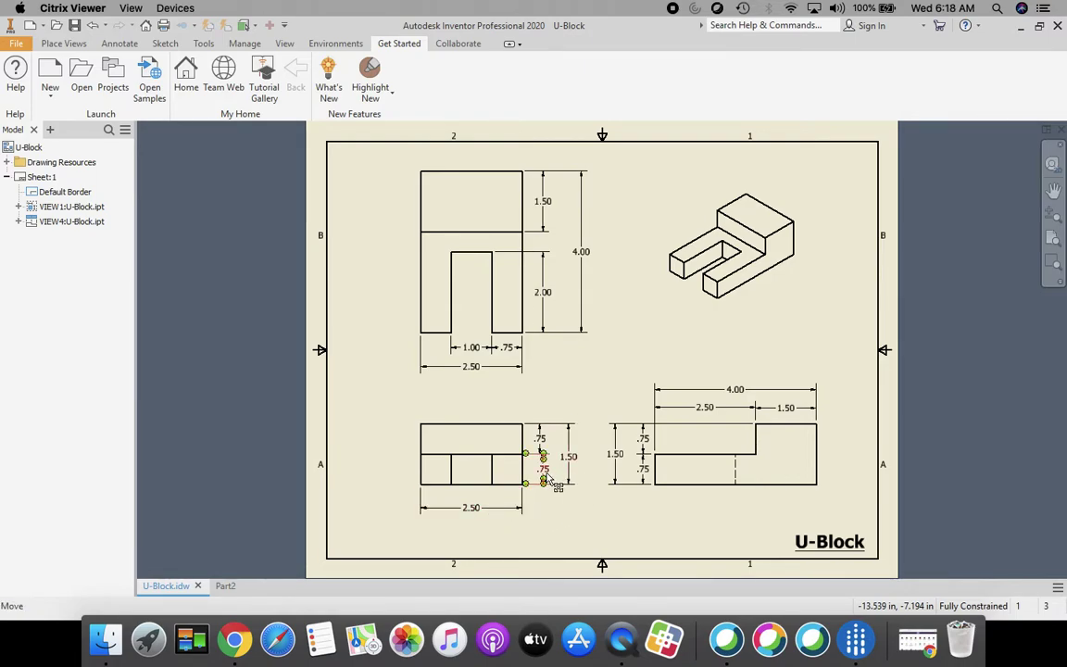
left_click(452, 503)
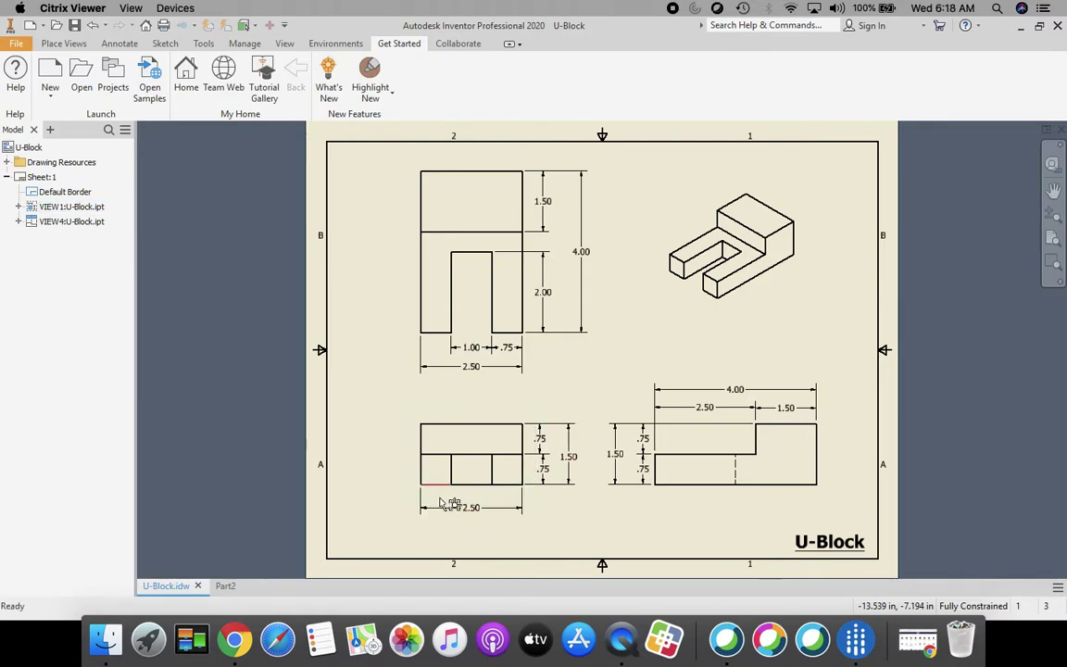
key("Escape")
left_click(225, 586)
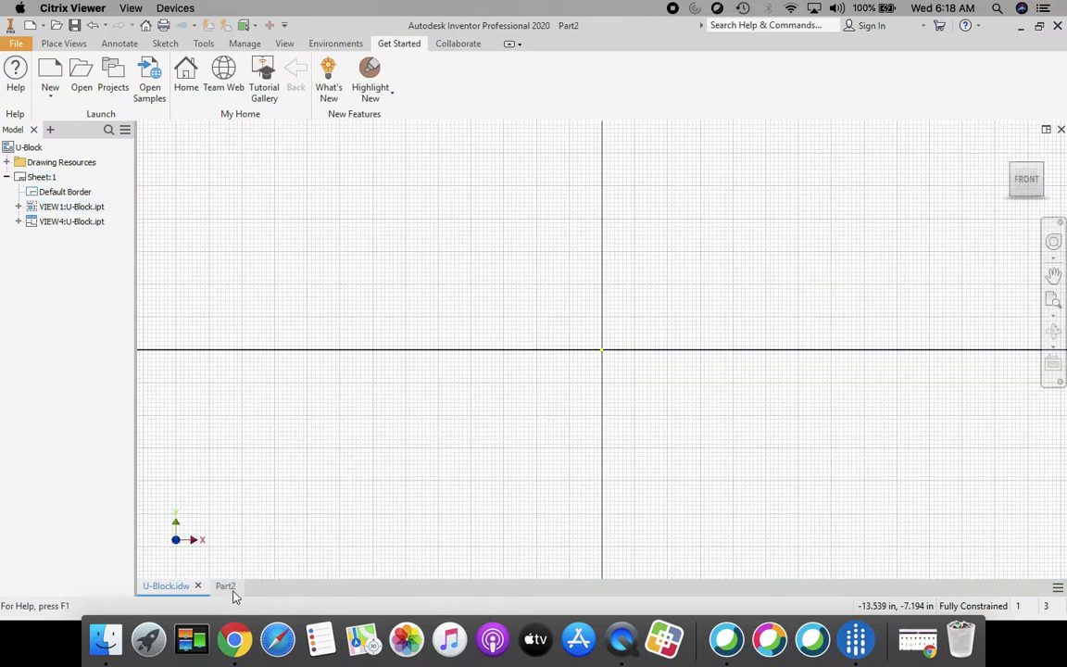
left_click(185, 72)
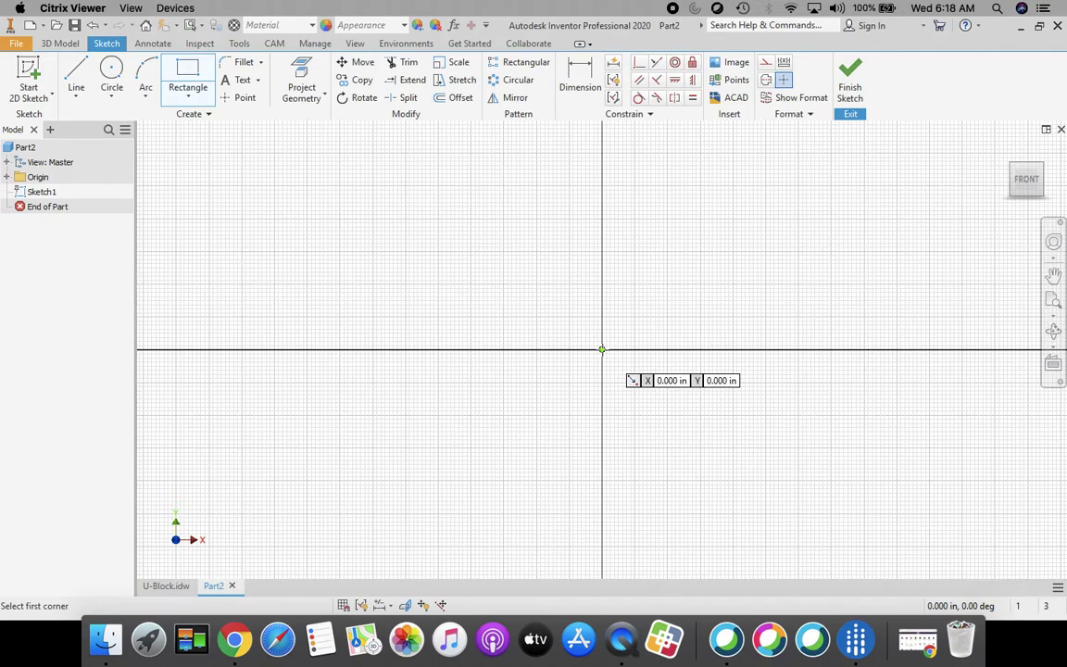
- Draw a 2.500 by .750 rectangle from the sketch origin, checking the U-Block drawing midway
left_click(602, 350)
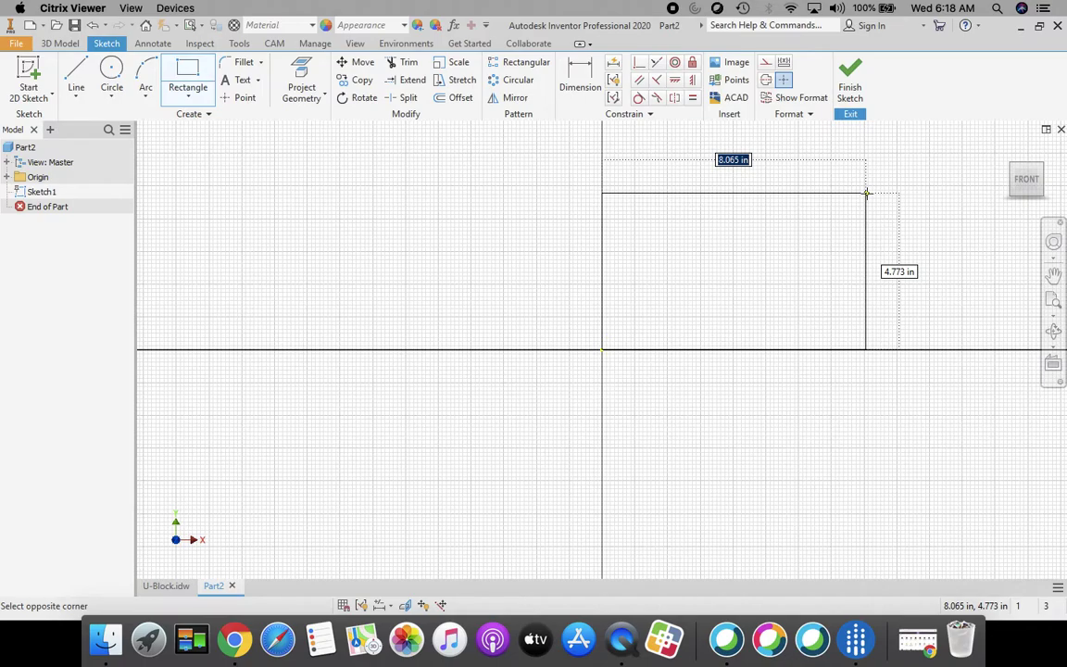
left_click(164, 586)
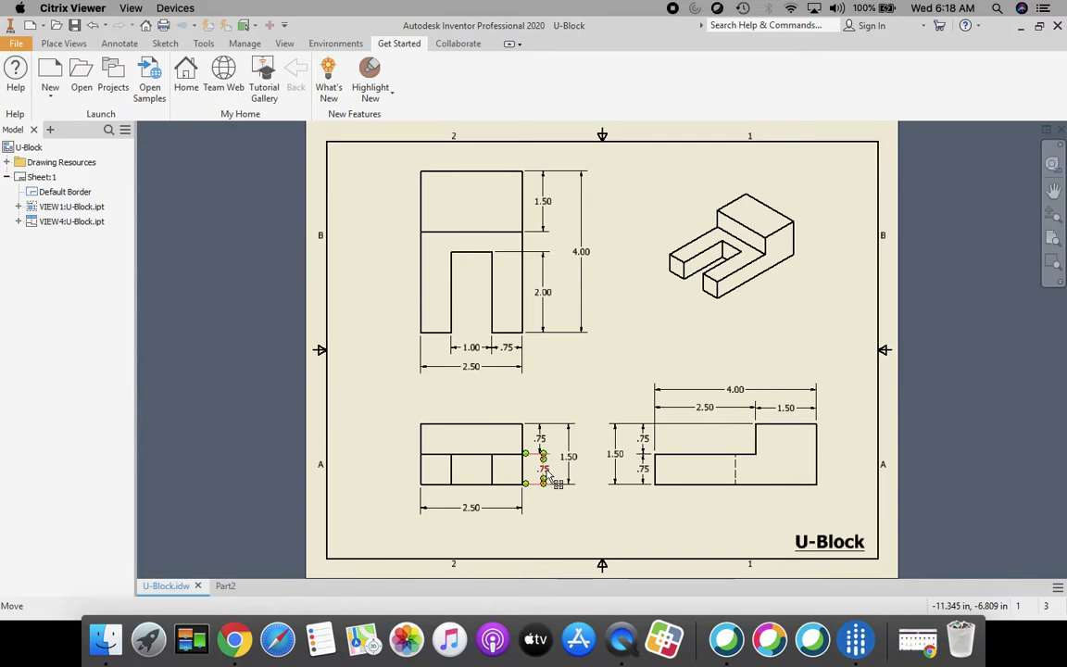
left_click(225, 585)
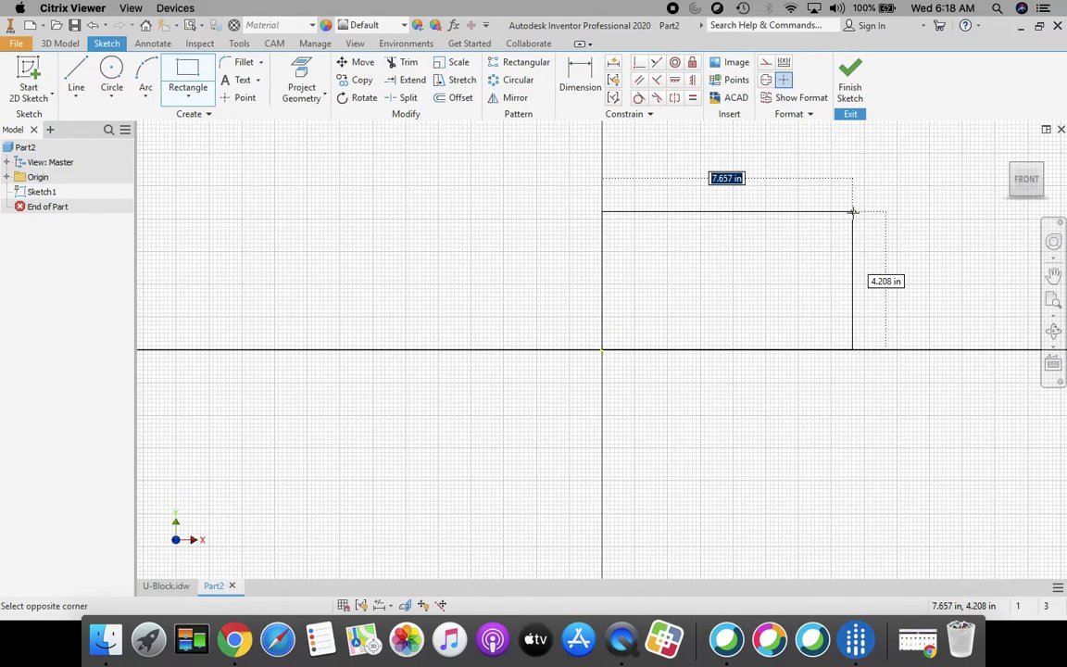
type("2.5")
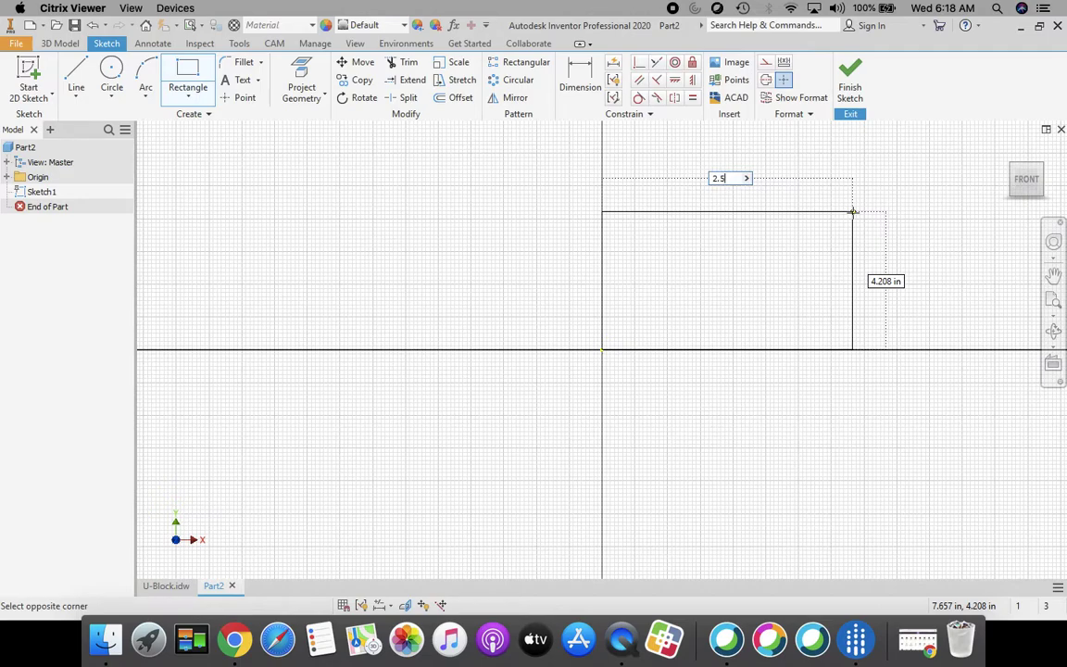
key("Tab")
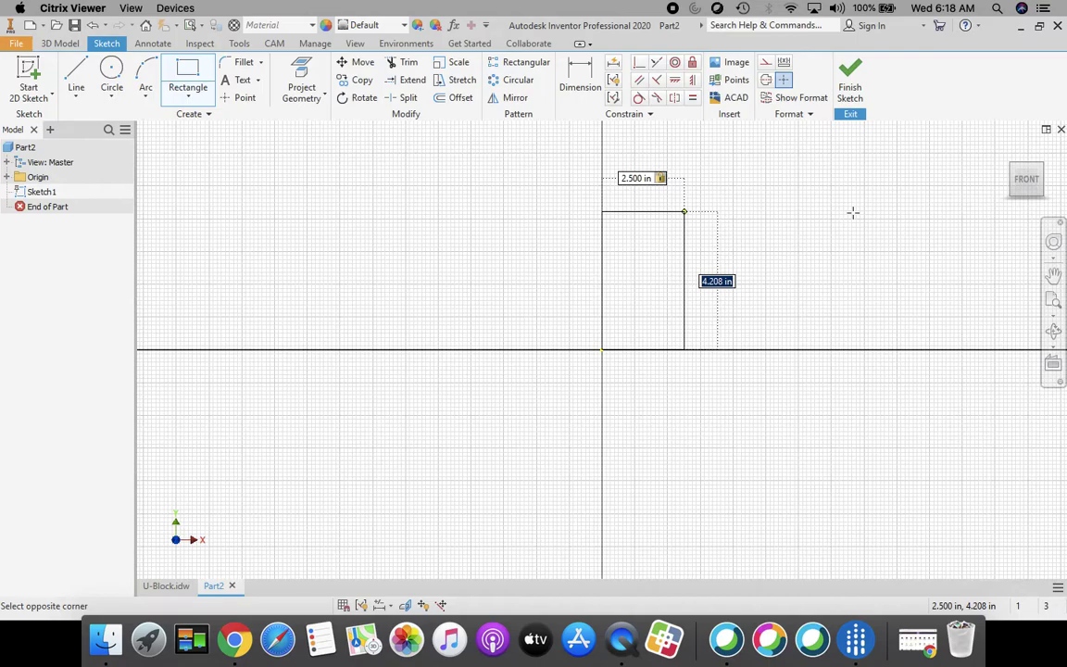
type(".75")
key("Return")
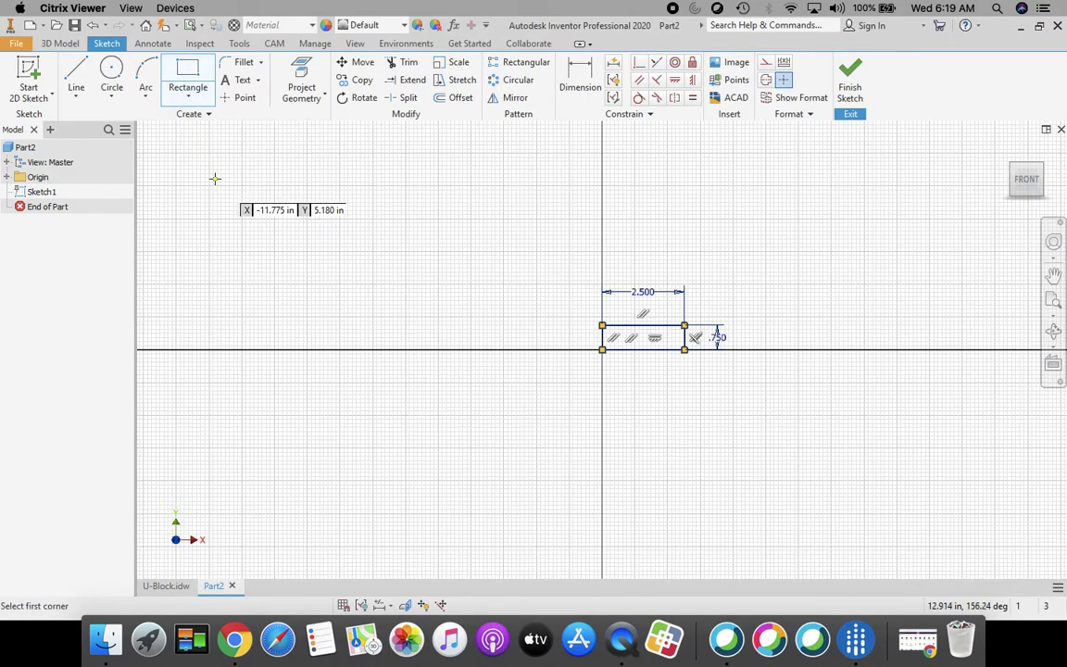
key("Escape")
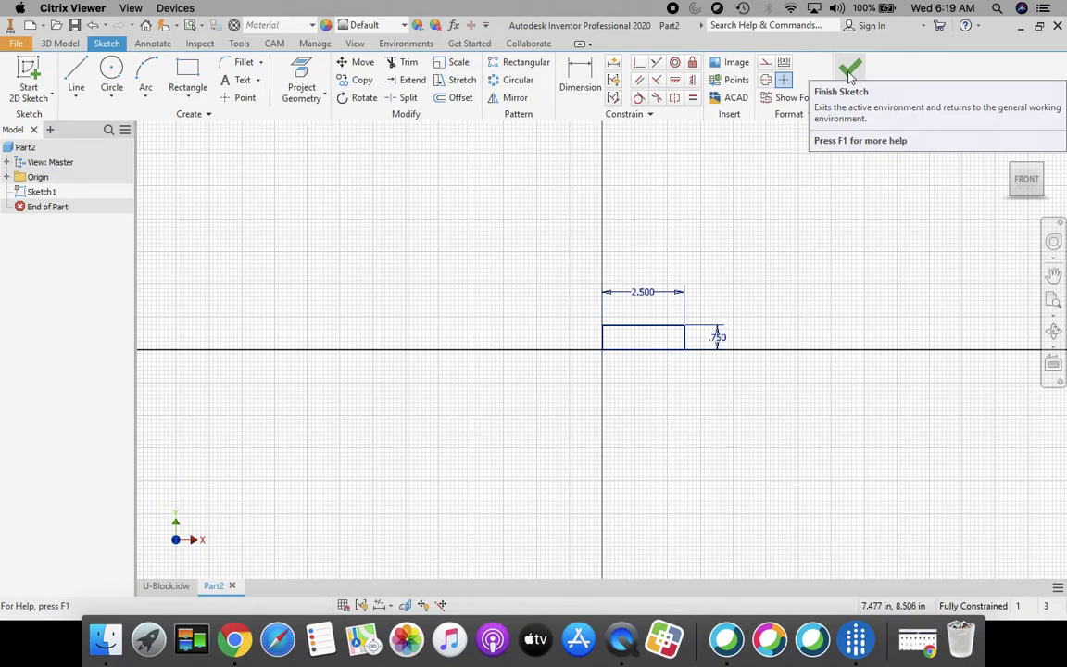
- Finish Sketch1 and switch the part to its Home view
left_click(850, 72)
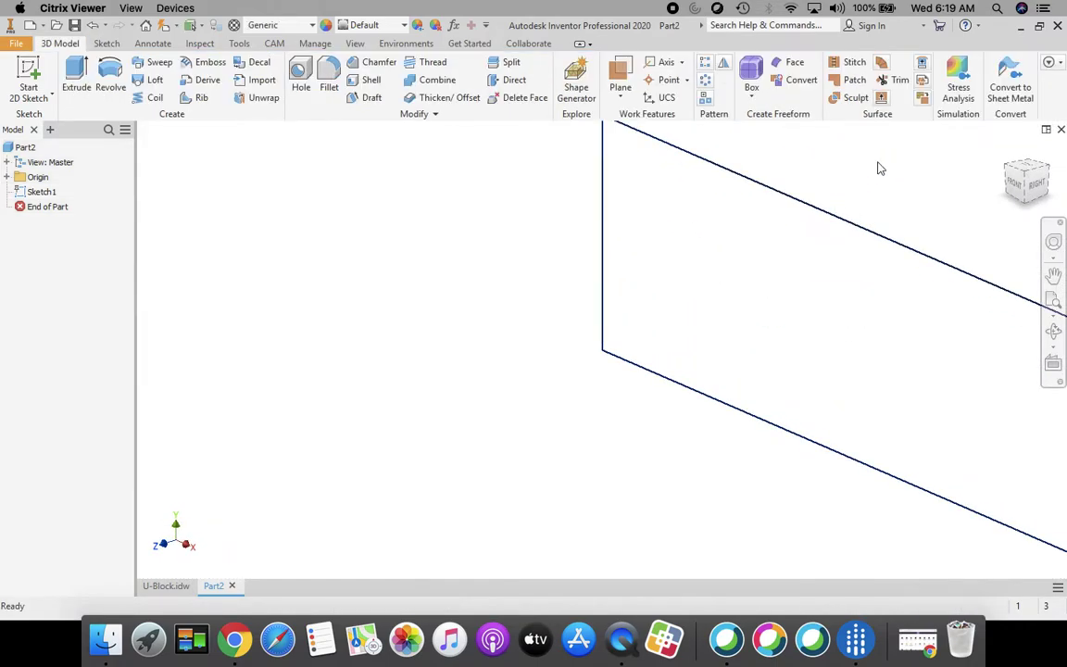
mouse_move(1024, 145)
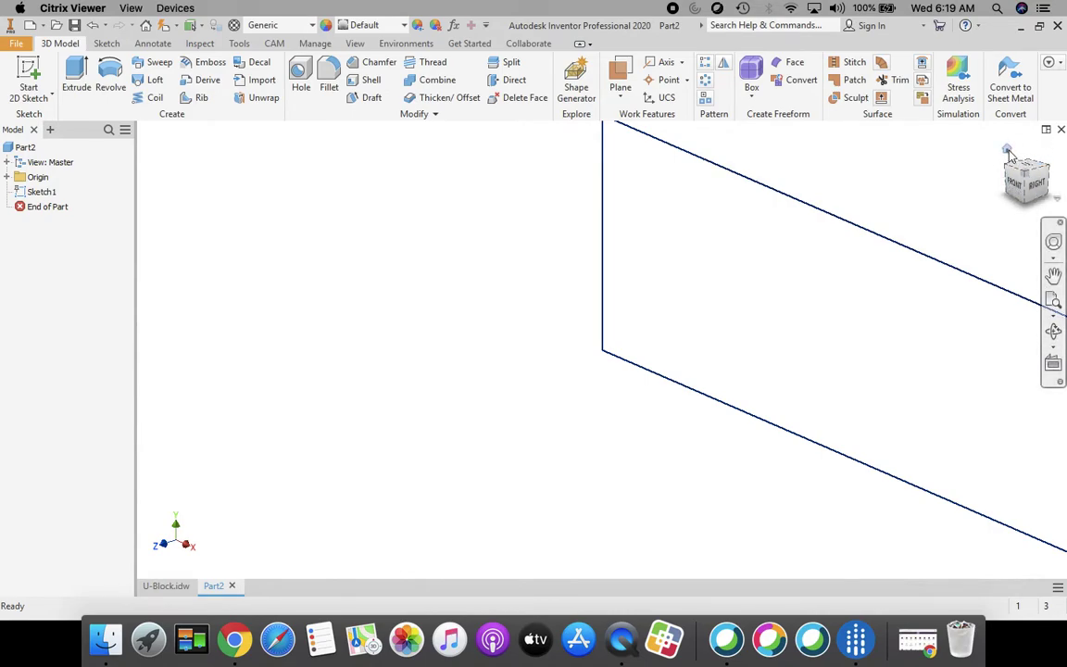
left_click(1008, 150)
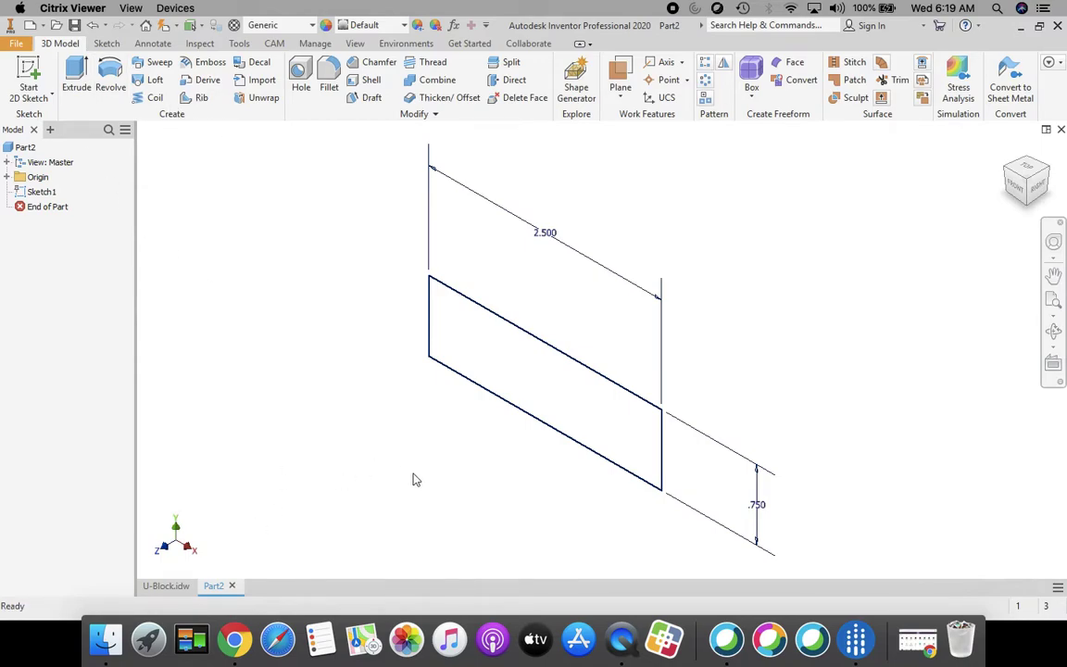
- Check the 4.00 overall height and length dimensions on the U-Block drawing, then return to Part2
left_click(169, 586)
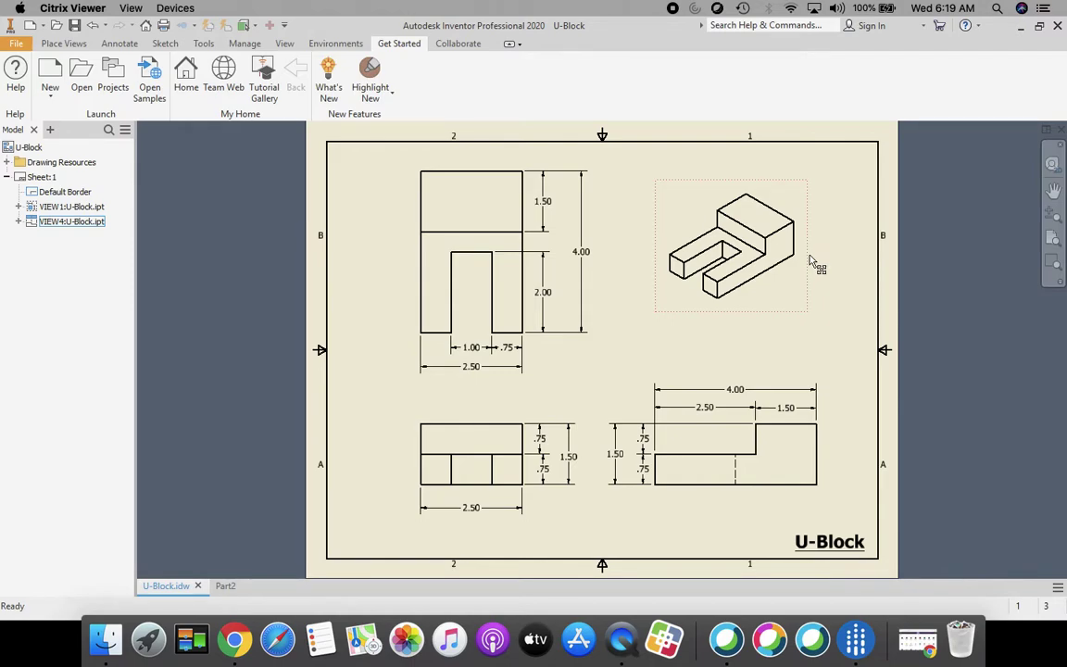
left_click(584, 250)
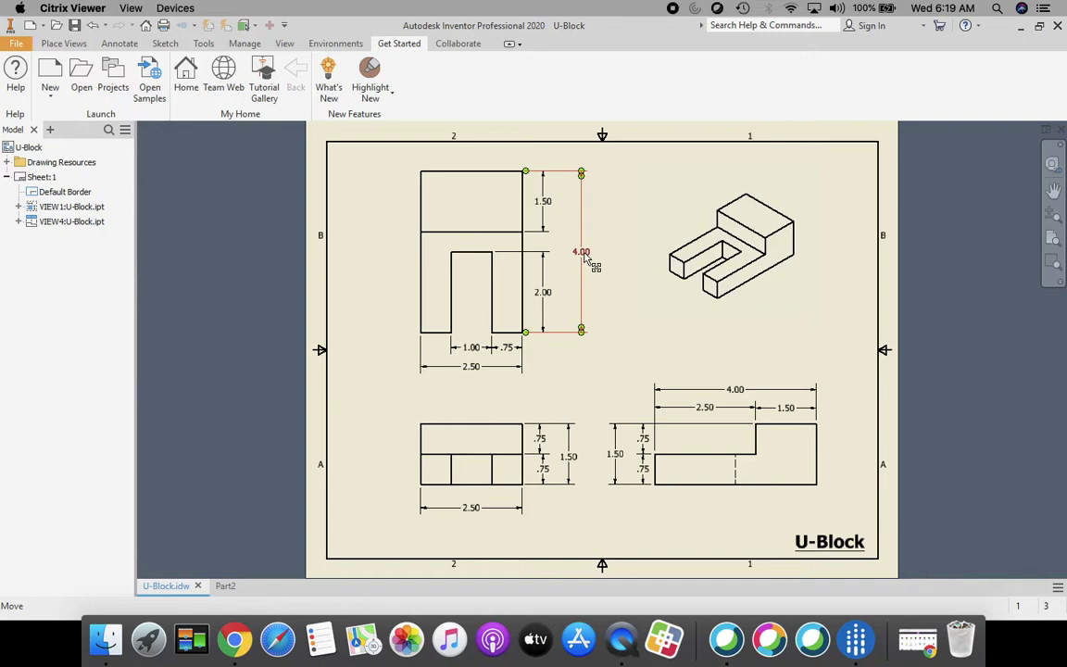
key("Escape")
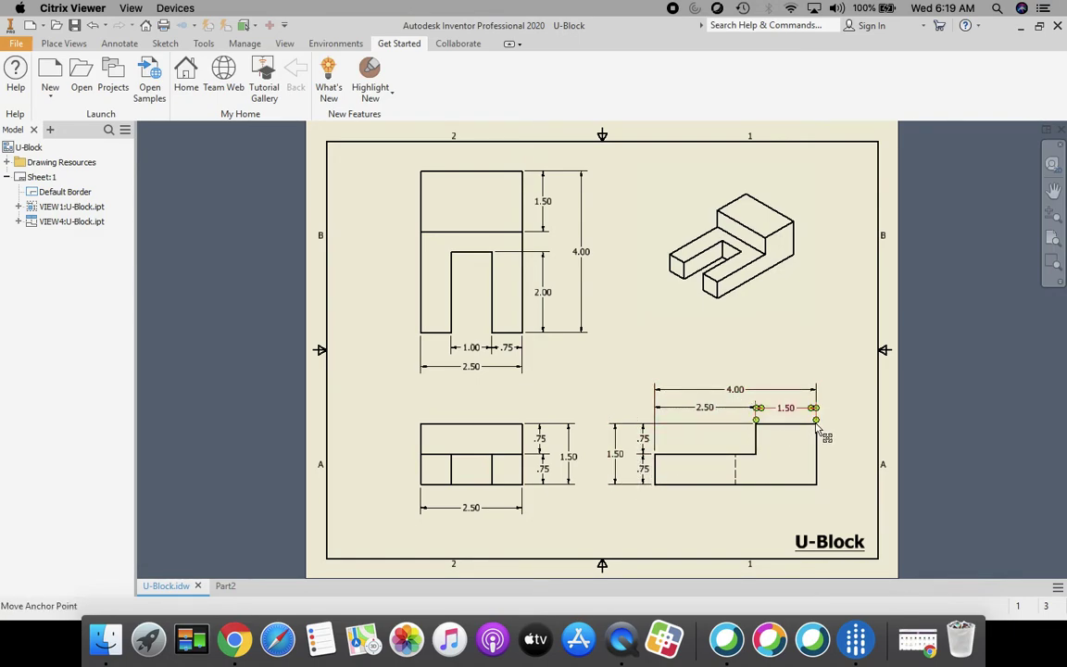
left_click(815, 390)
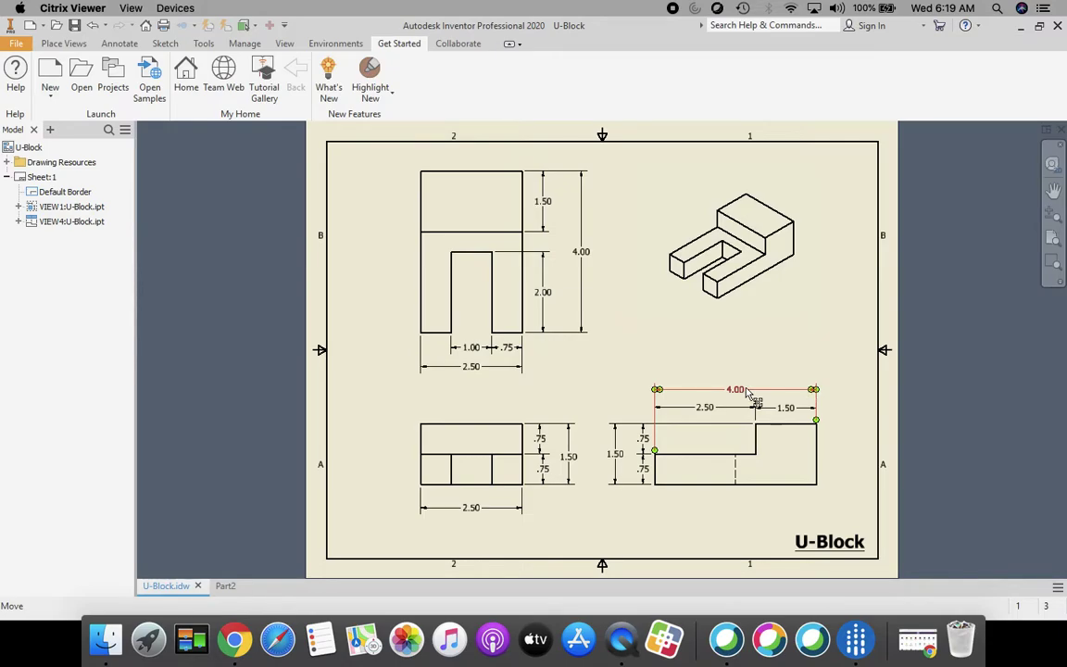
left_click(620, 376)
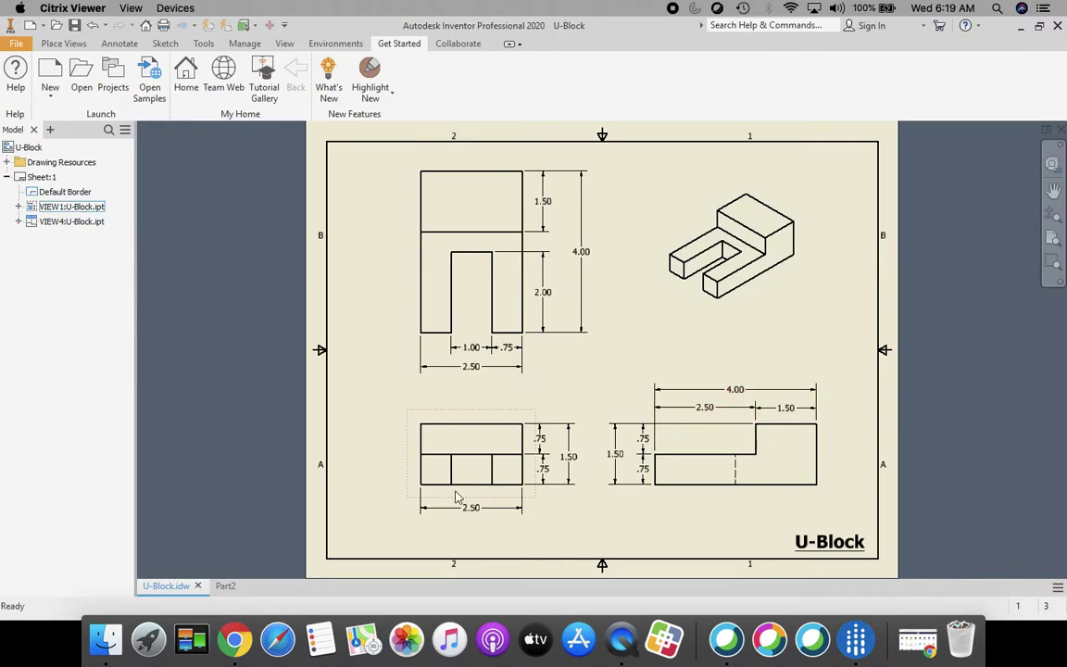
left_click(225, 586)
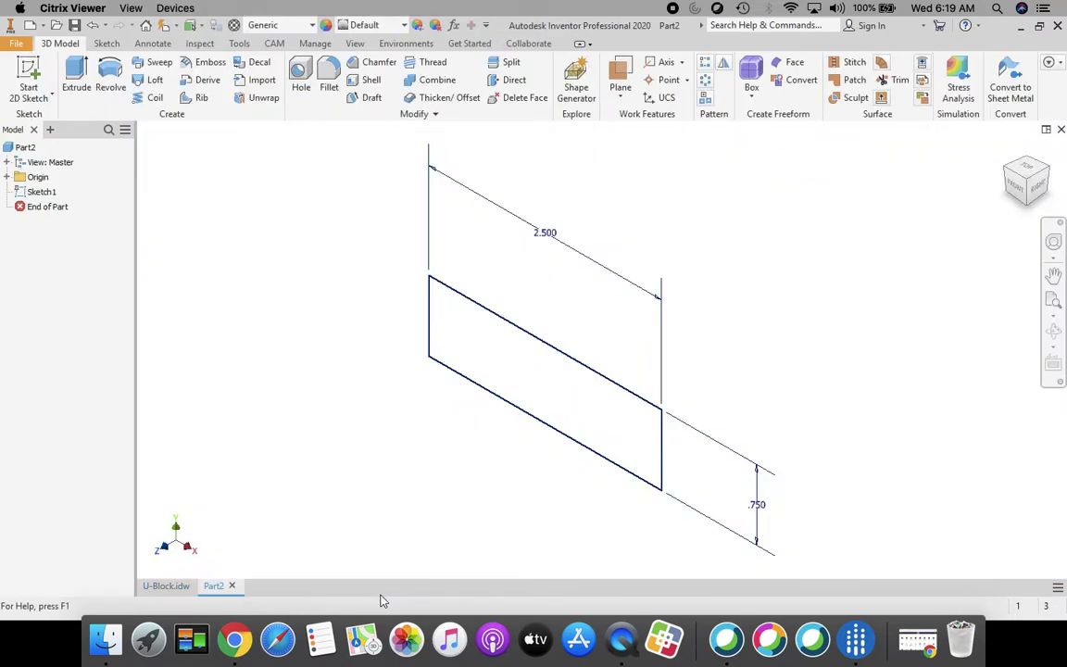
- Extrude the 2.500 by .750 rectangle 4 in, flipped direction, and view it from Home
left_click(78, 74)
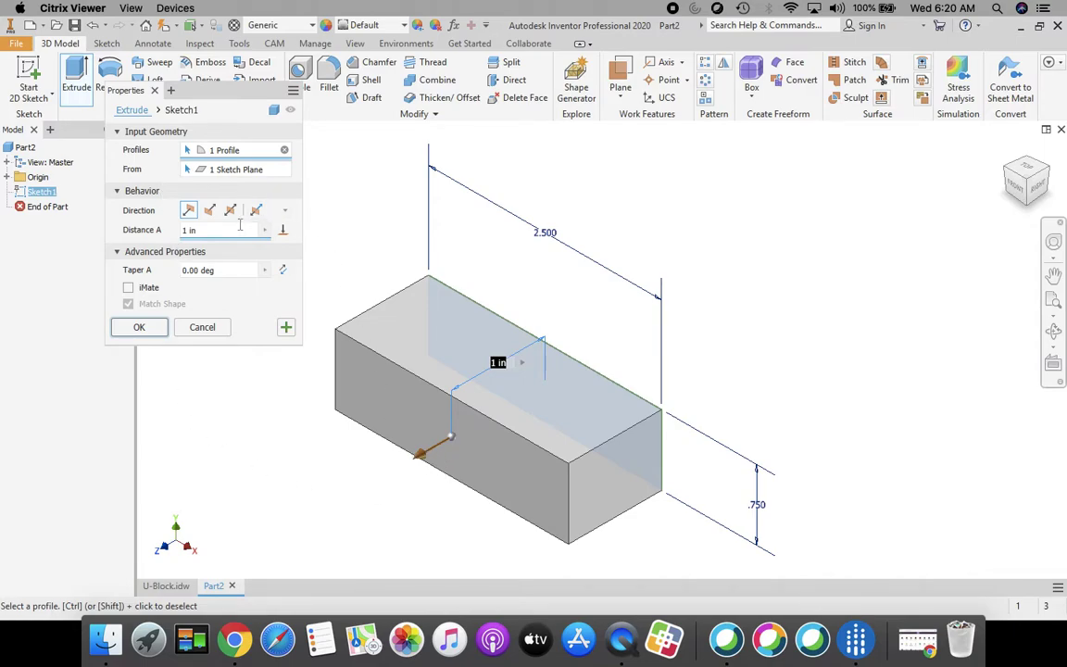
left_click(210, 213)
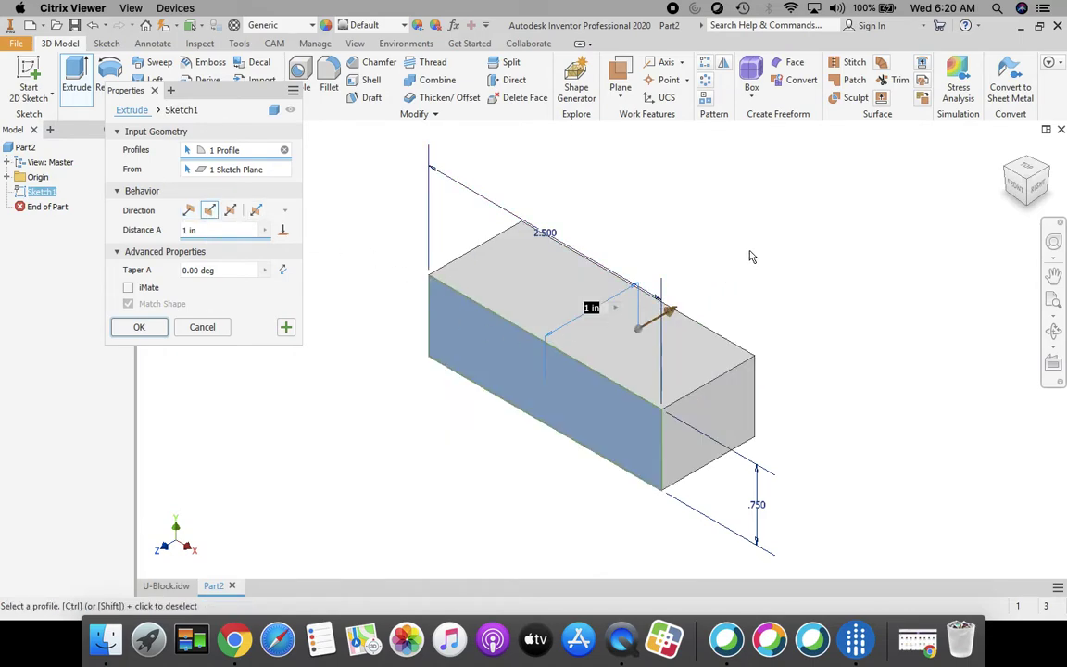
double_click(204, 230)
type("4")
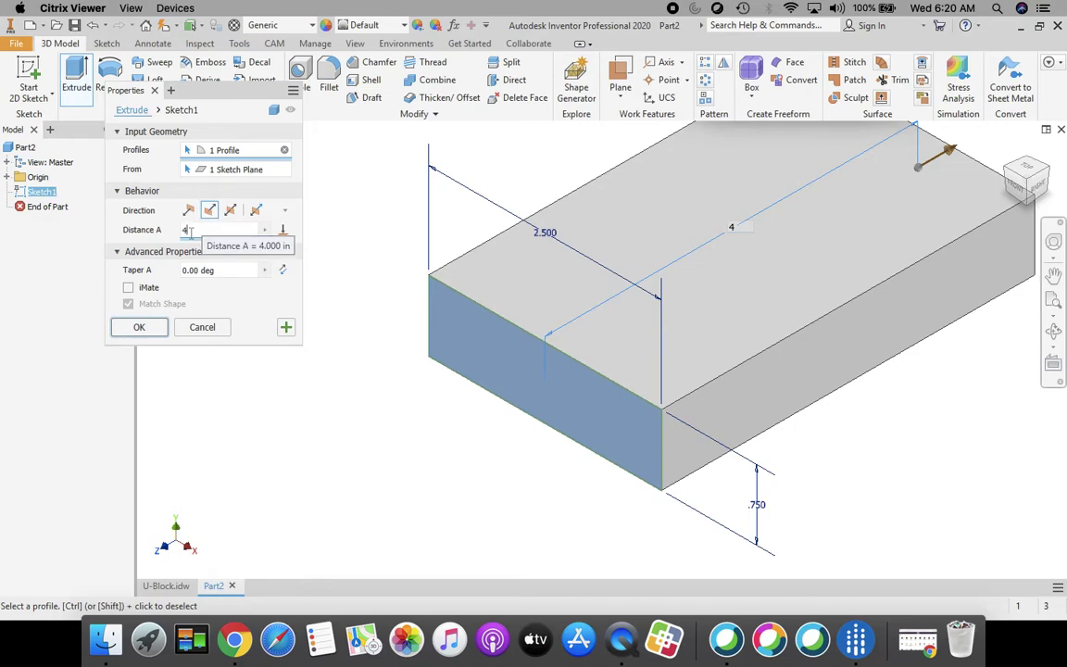
left_click(140, 328)
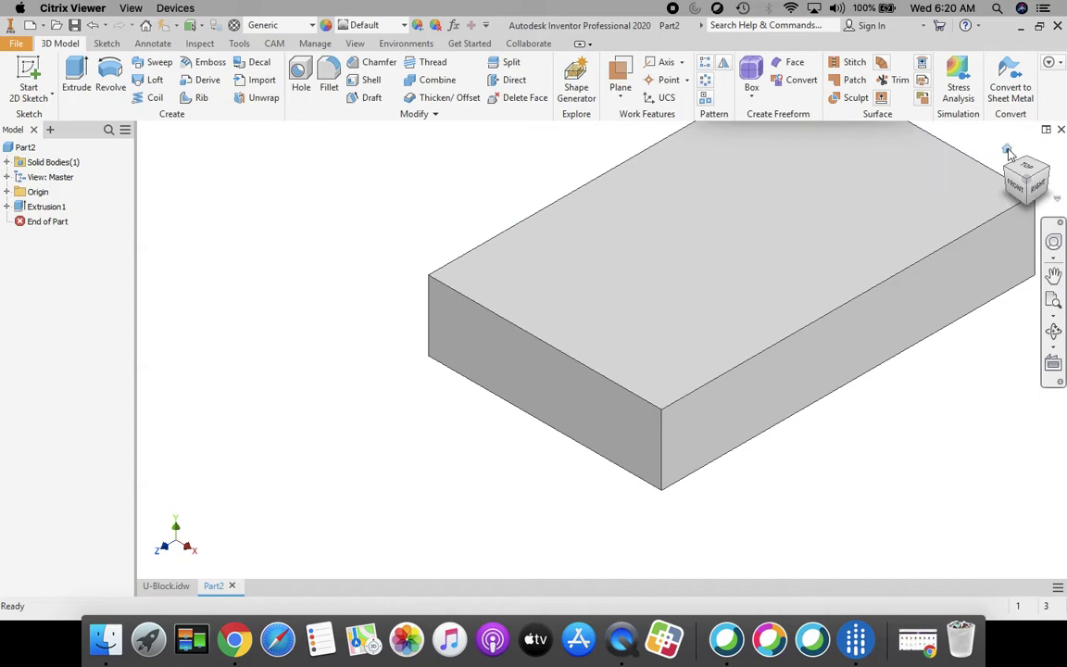
left_click(1008, 150)
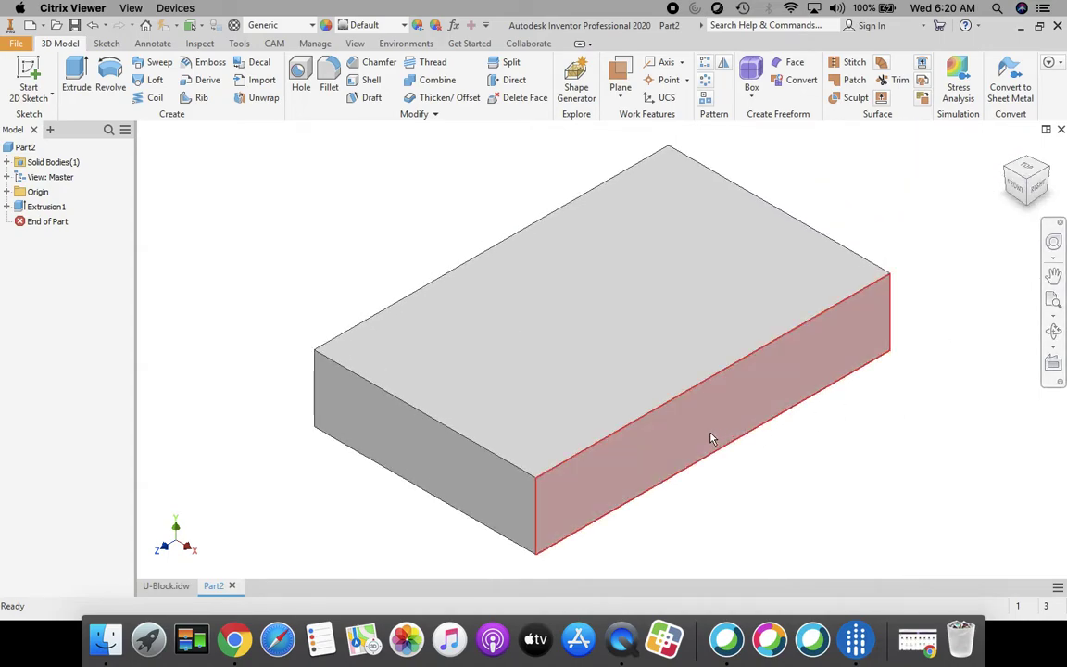
- Compare the block against the U-Block drawing, then return to the Part2 model
left_click(167, 586)
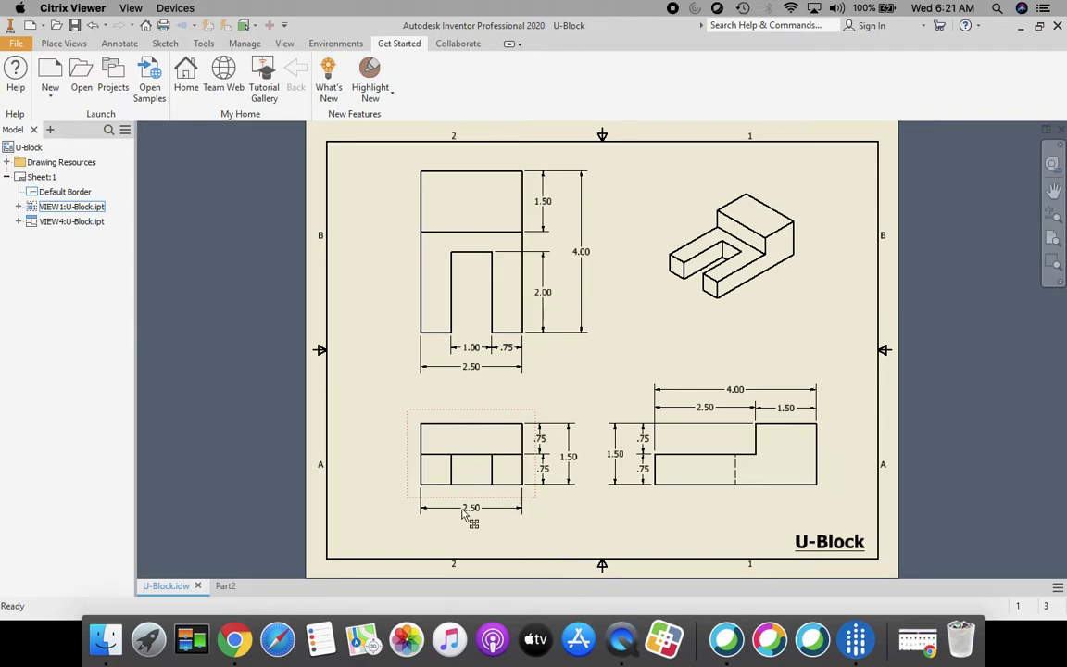
left_click(229, 588)
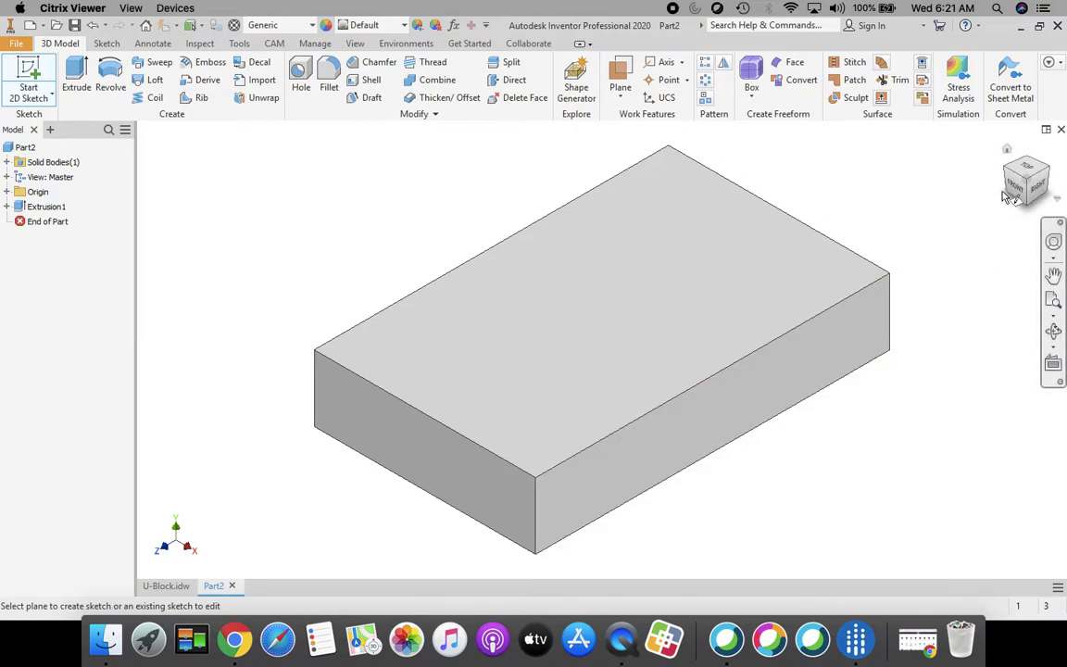
key("Escape")
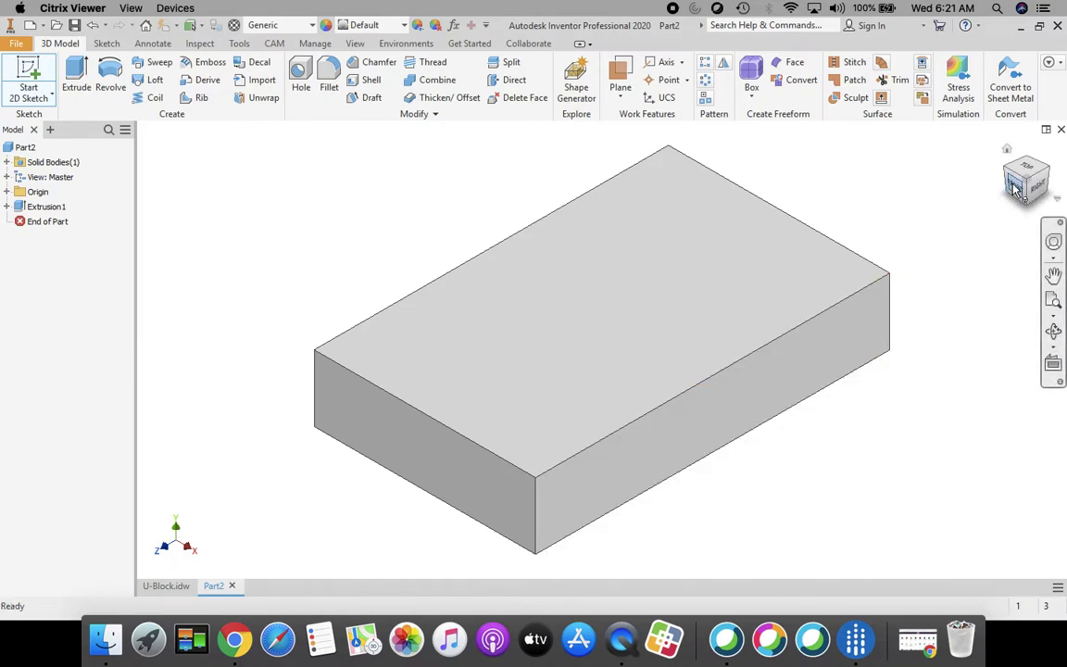
key("s")
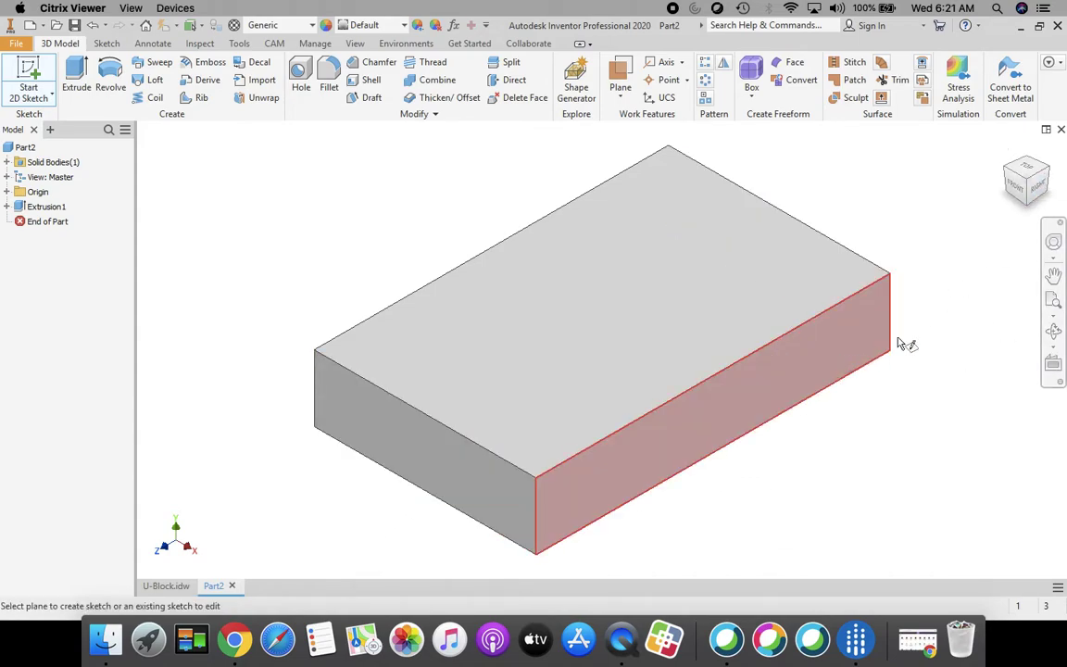
key("Escape")
key("s")
- On the block's side face, draw a 1.500 by .750 rectangle from the top-right corner
left_click(778, 387)
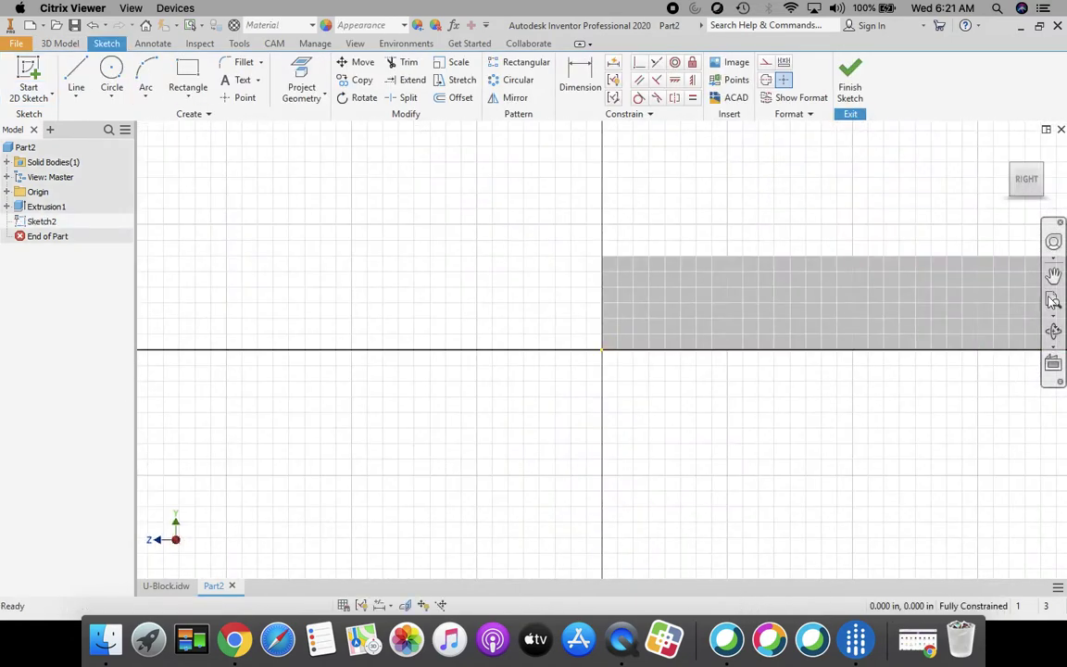
left_click(1028, 181)
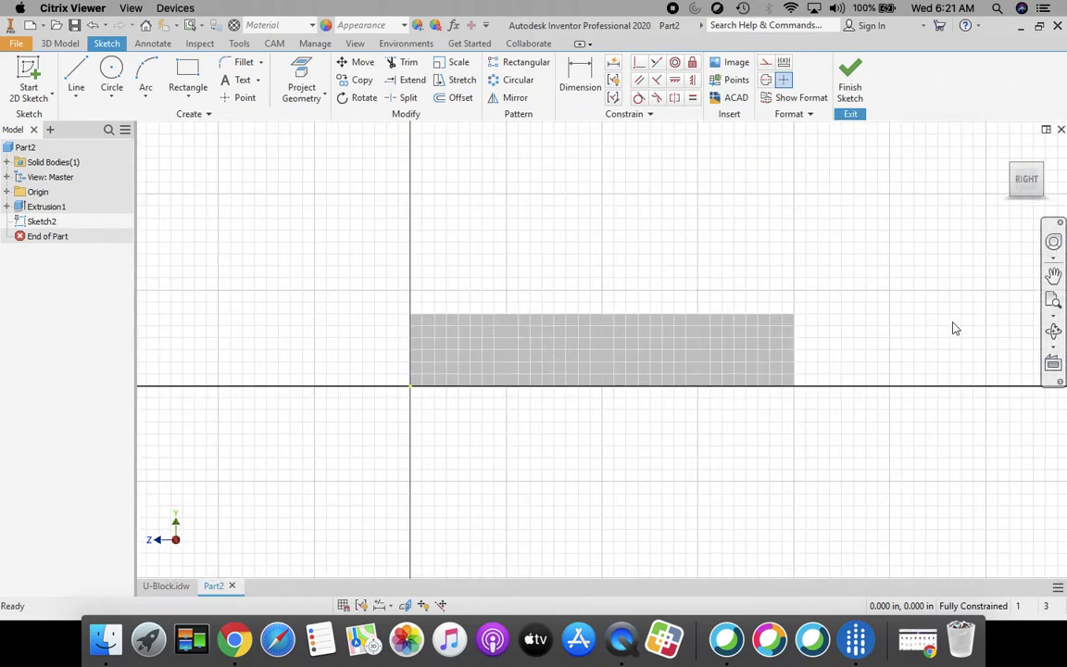
left_click(187, 78)
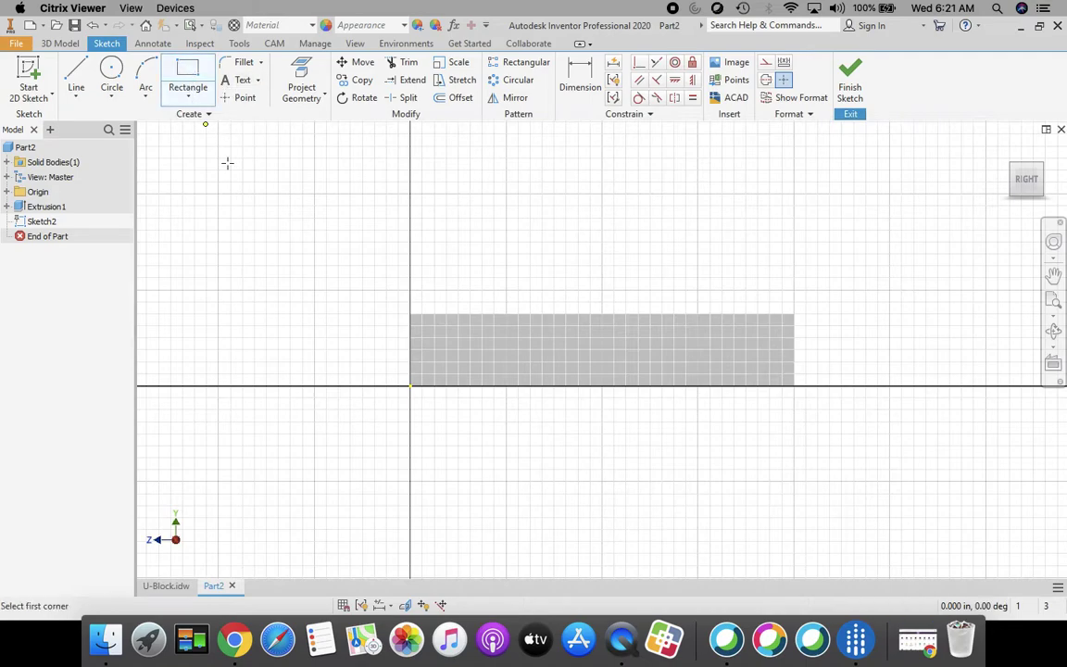
left_click(794, 314)
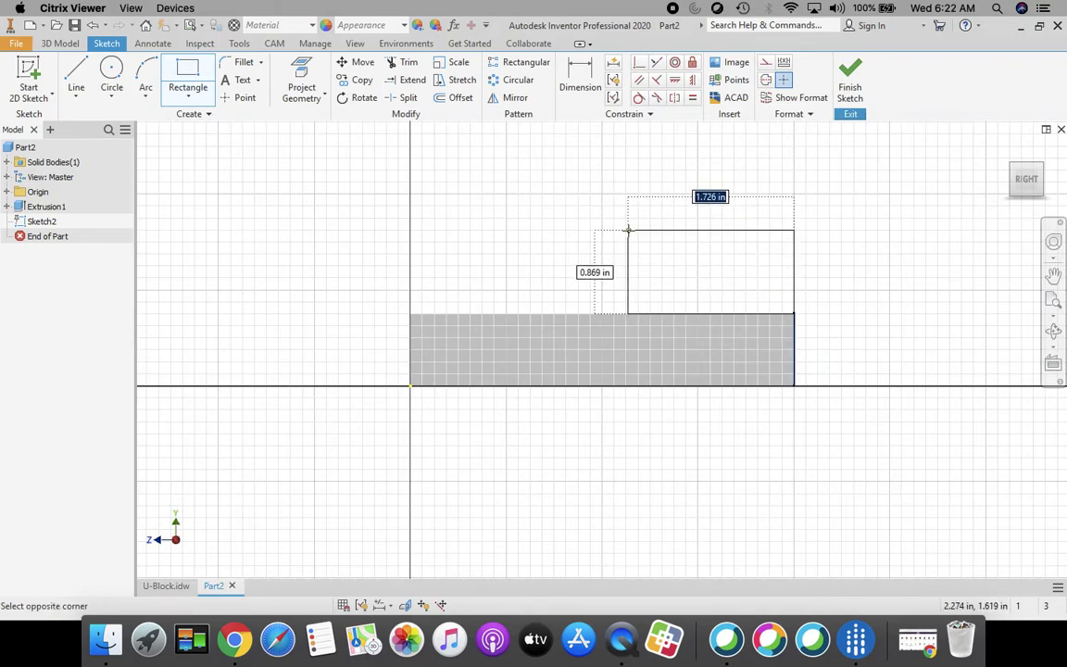
type("1.5")
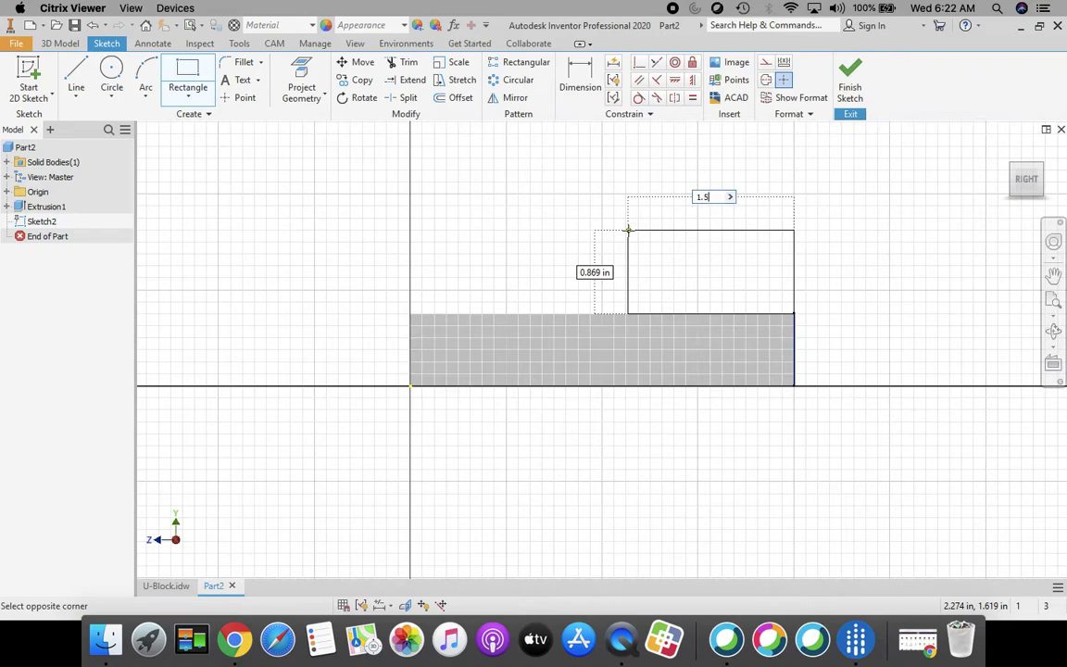
key("Tab")
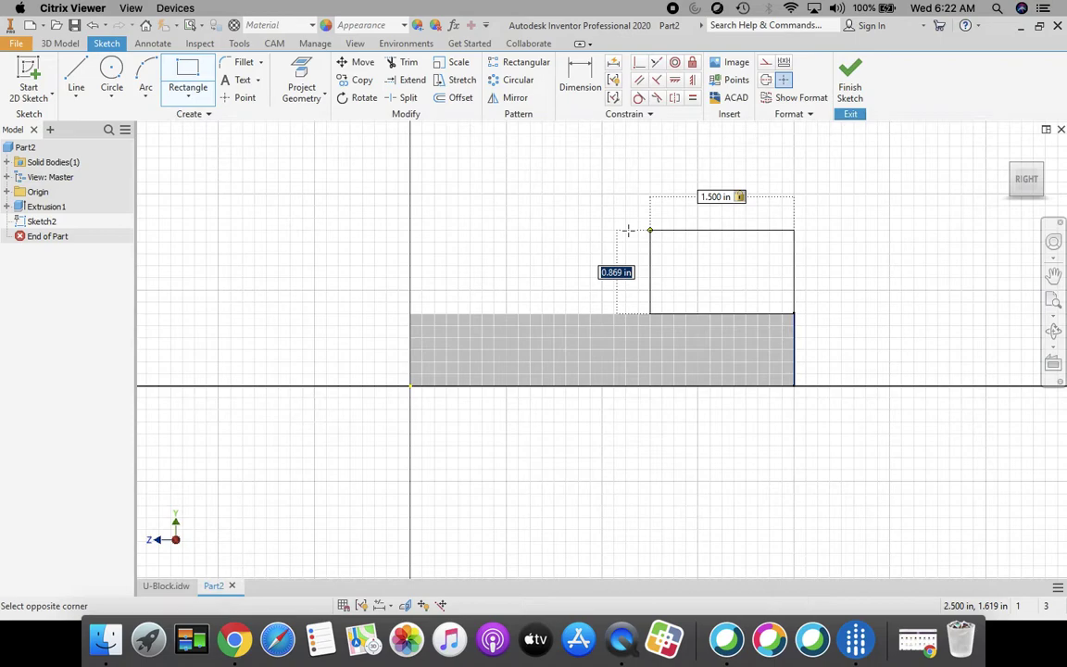
type(".75")
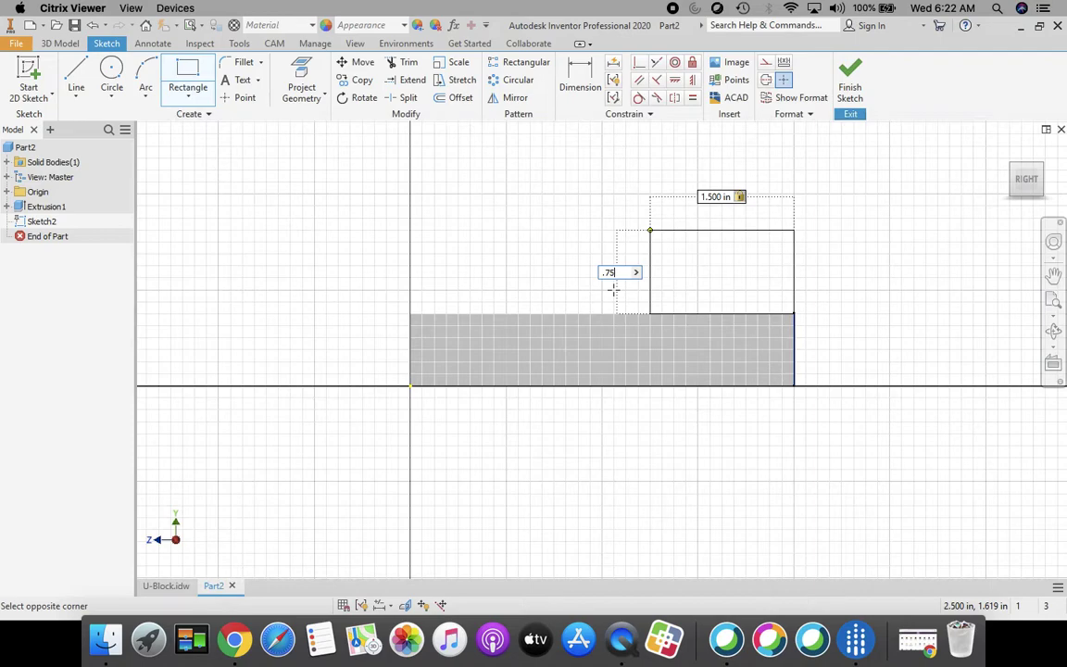
key("Return")
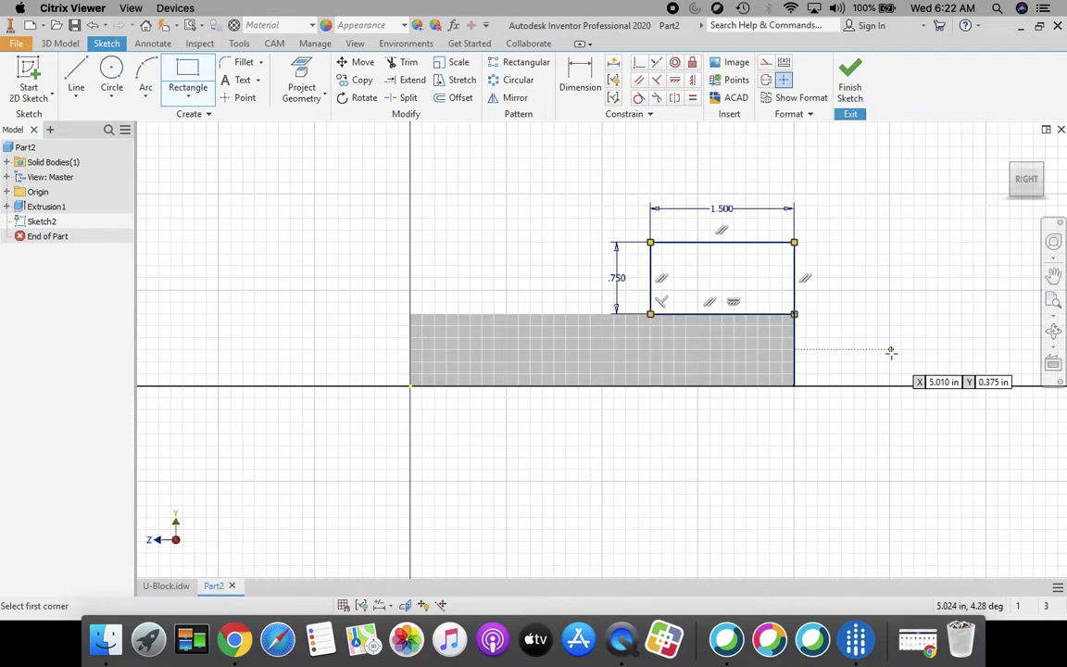
- Finish Sketch2 and switch to the U-Block drawing to compare dimensions
left_click(850, 73)
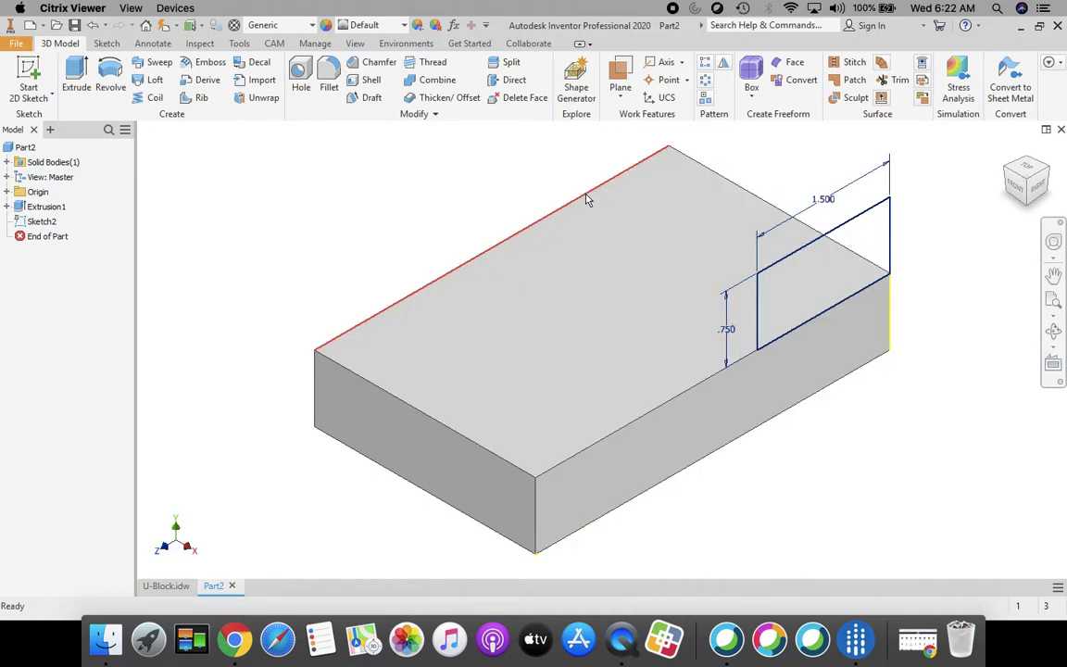
left_click(157, 586)
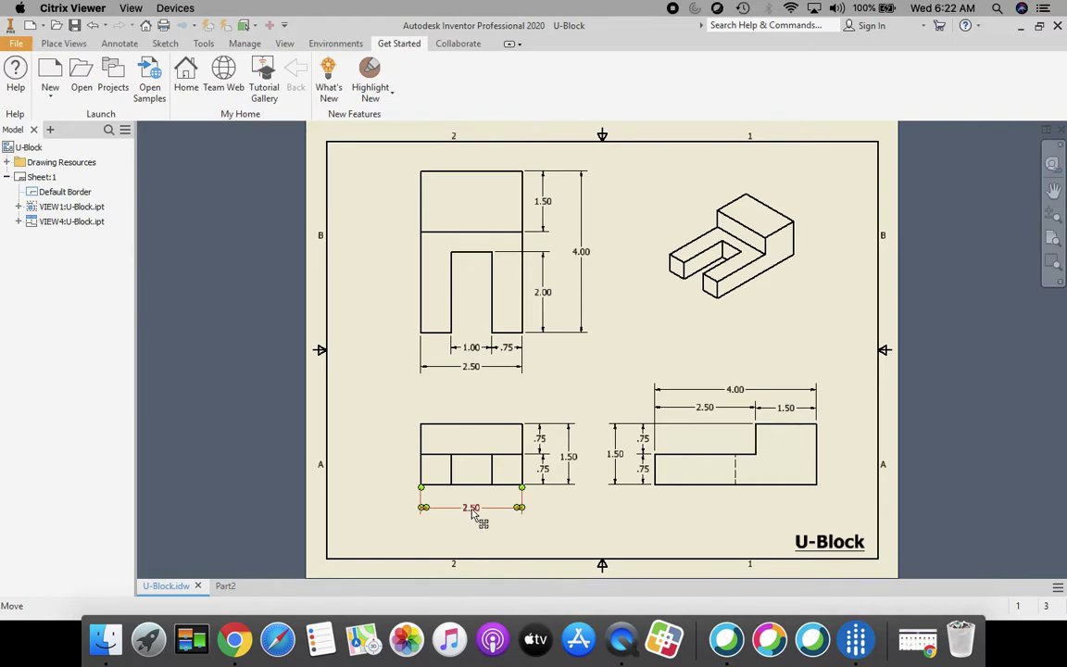
- Return to Part2 and begin extruding Sketch2's 1.500 by .750 rectangle profile
key("Escape")
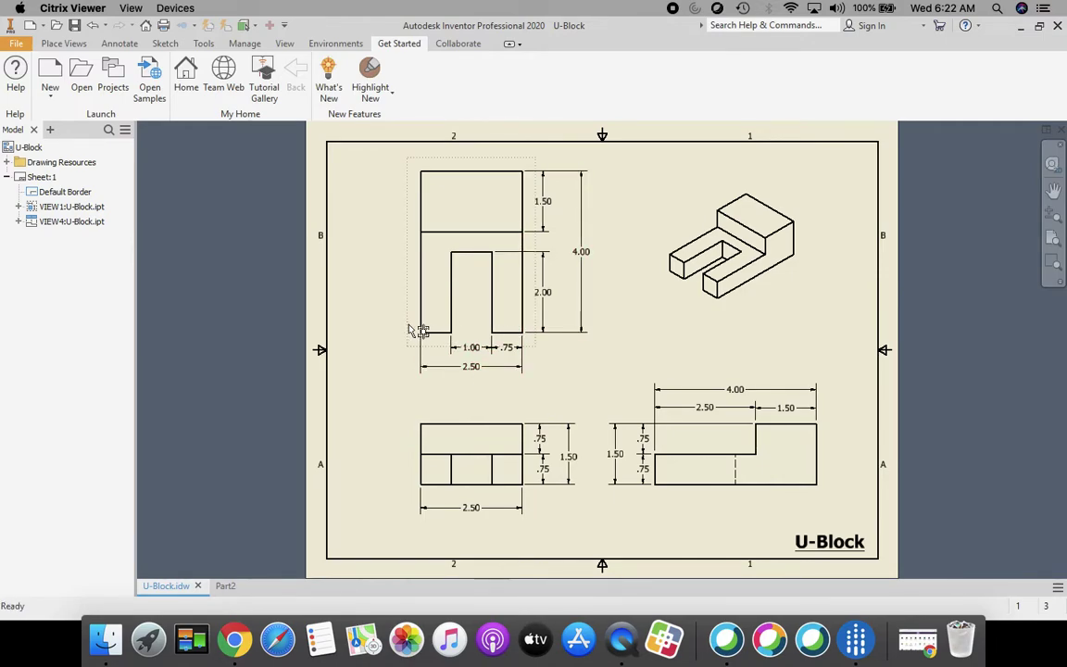
left_click(226, 587)
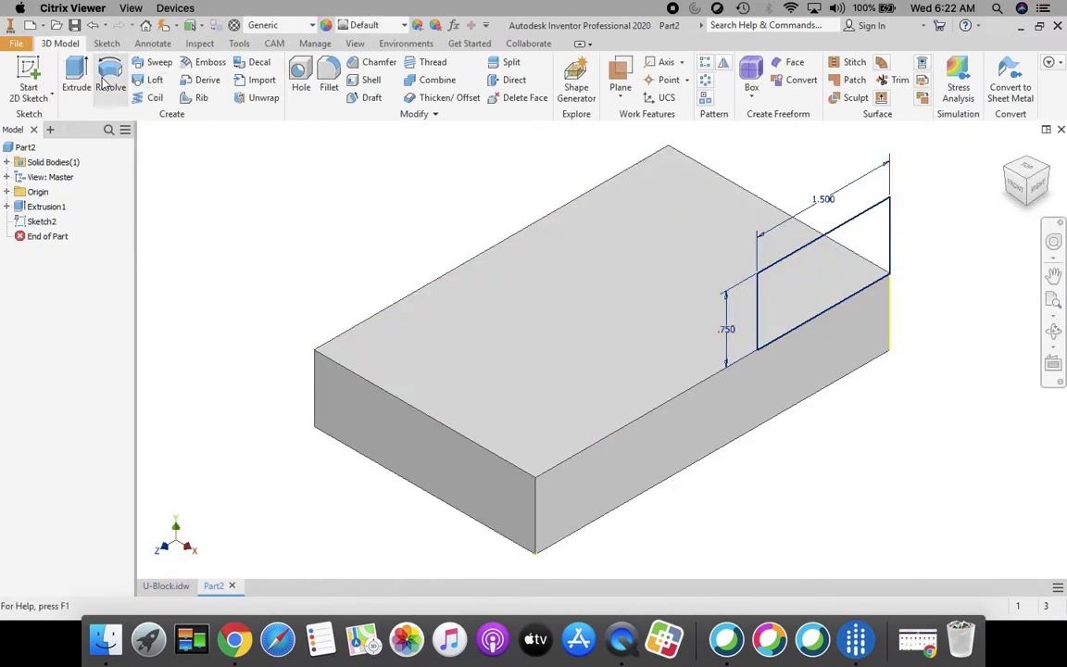
left_click(76, 78)
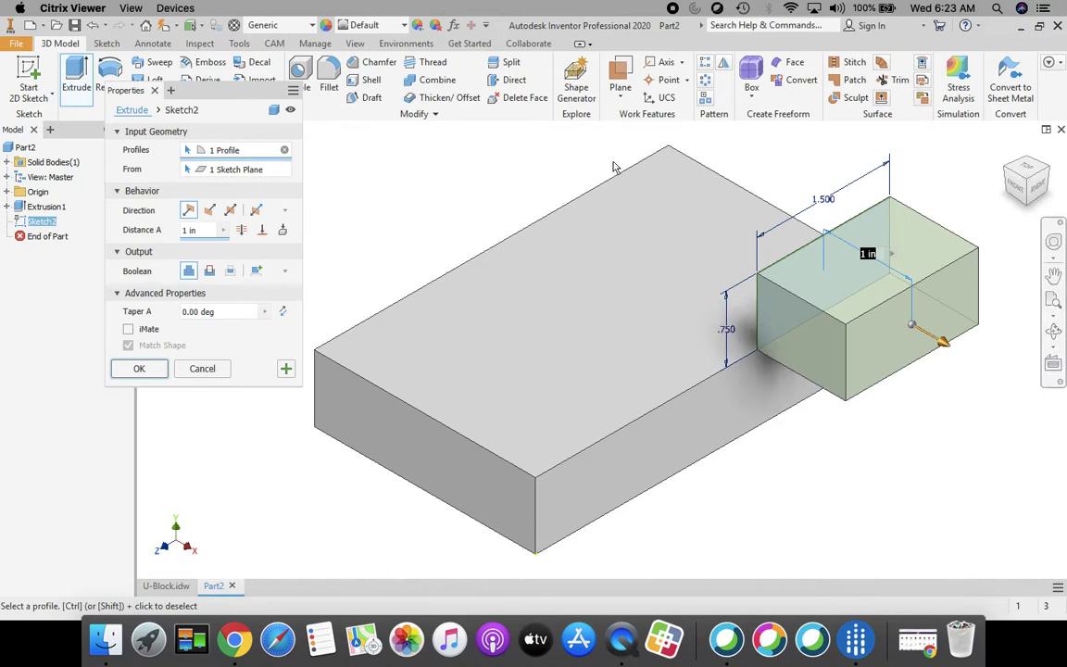
- Extrude the rectangle 2.5 in, flipped back across the block, creating Extrusion2's raised step
left_click(210, 212)
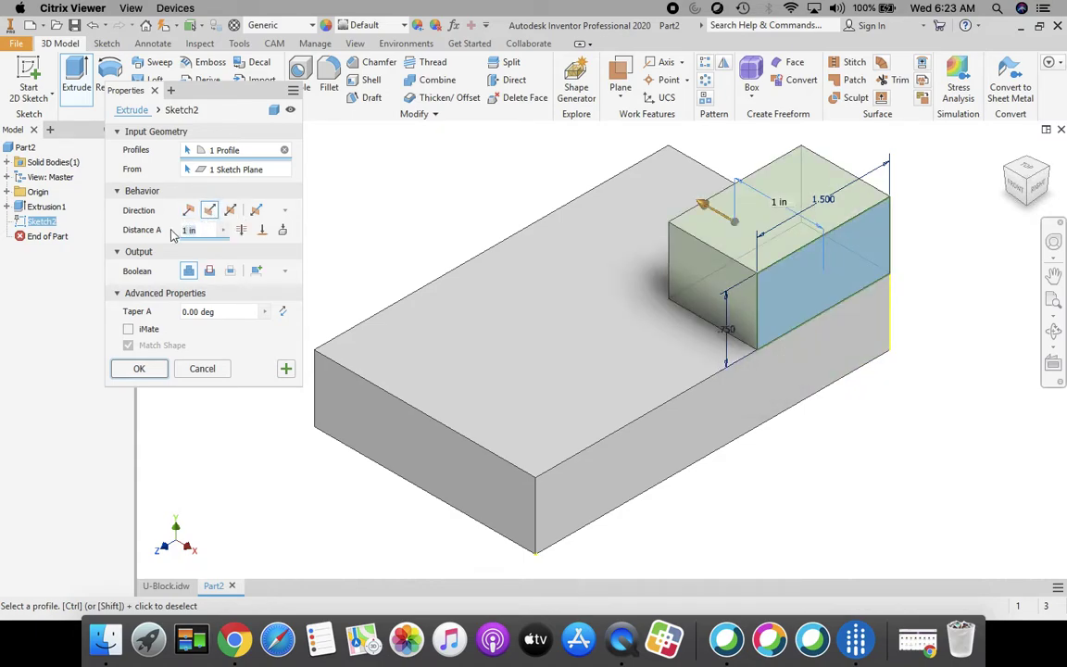
type("2.5")
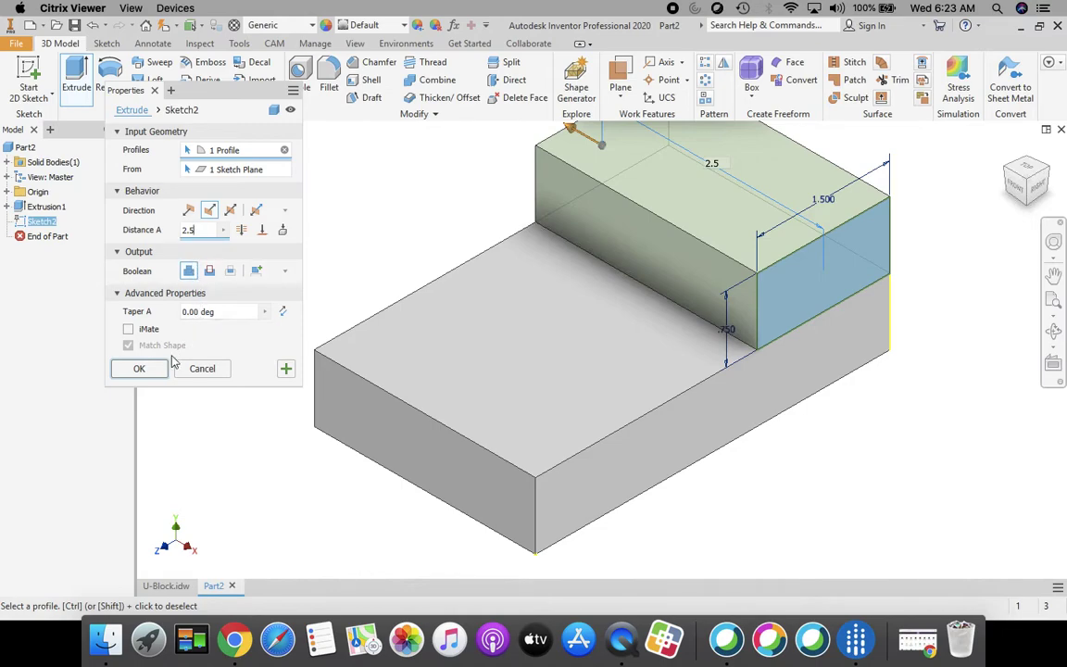
left_click(140, 369)
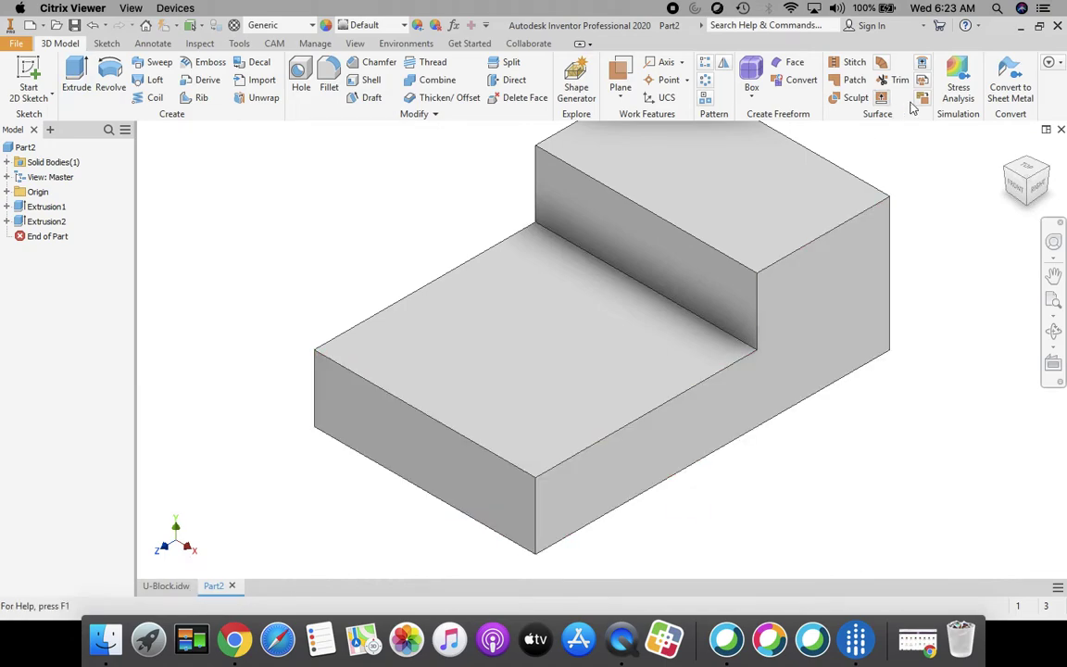
left_click(1007, 151)
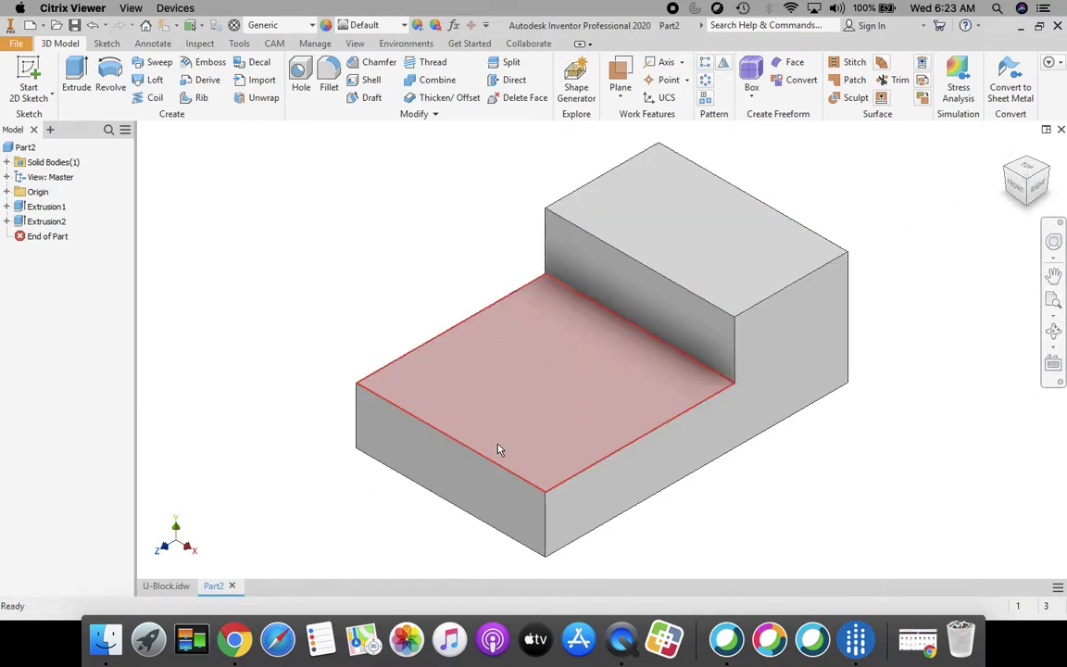
left_click(159, 587)
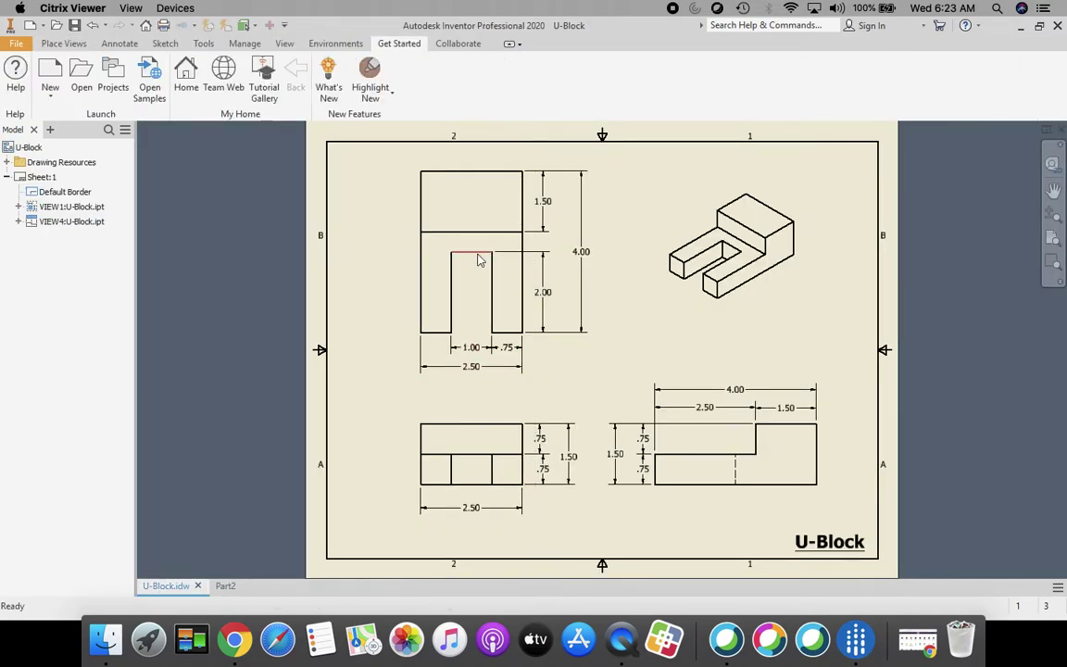
left_click(473, 350)
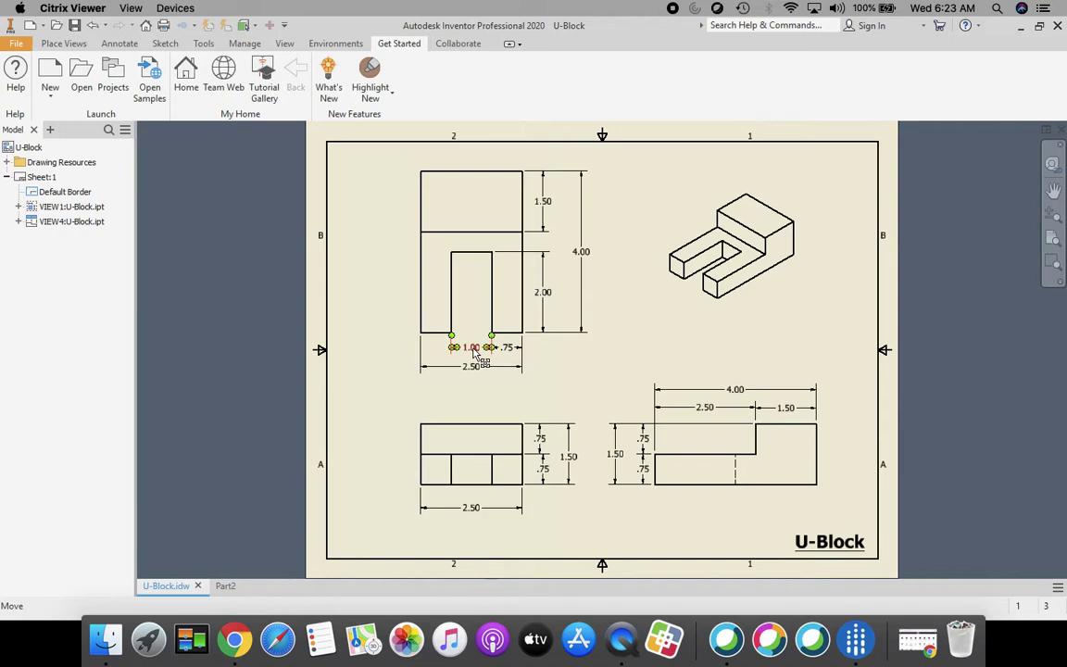
left_click(544, 295)
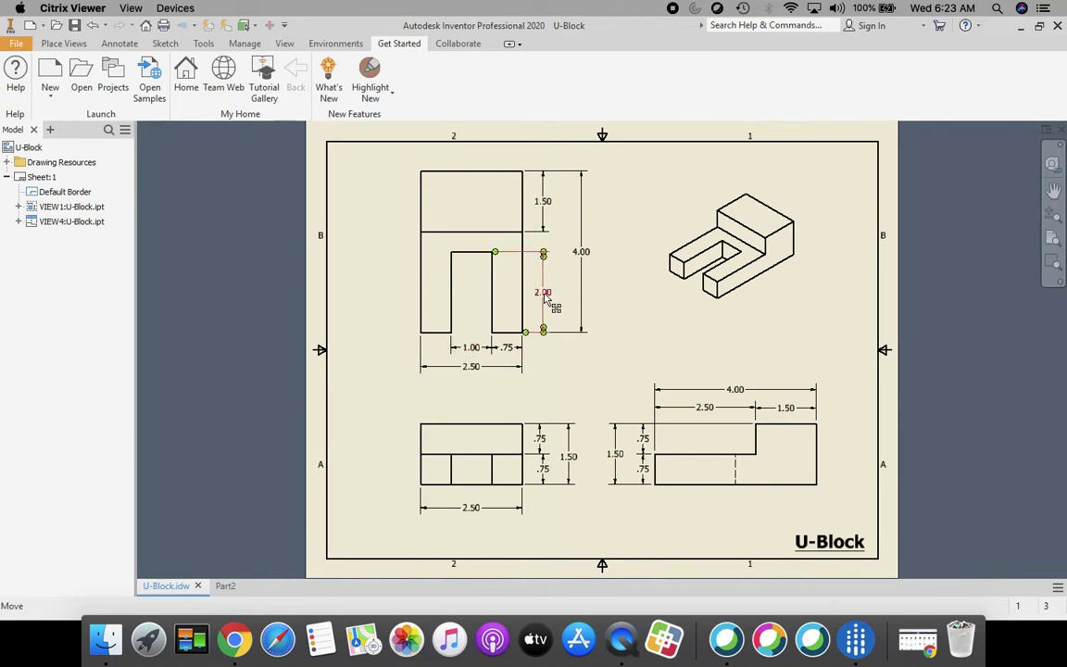
mouse_move(547, 298)
left_mouse_down()
mouse_move(468, 337)
mouse_move(548, 295)
left_mouse_up()
left_click(497, 269)
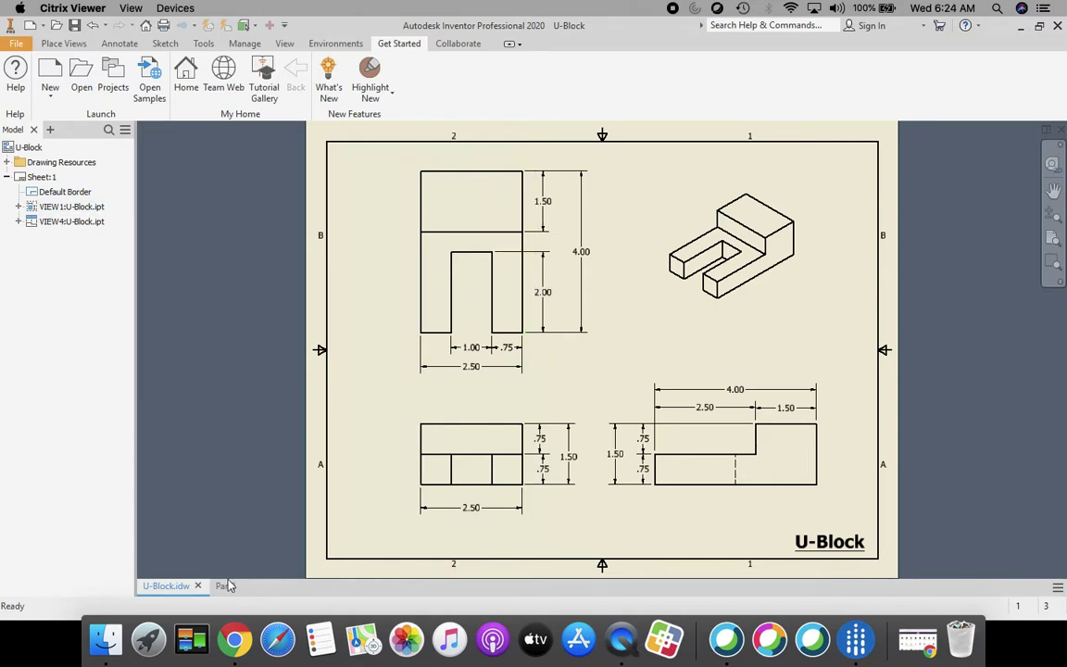
left_click(225, 585)
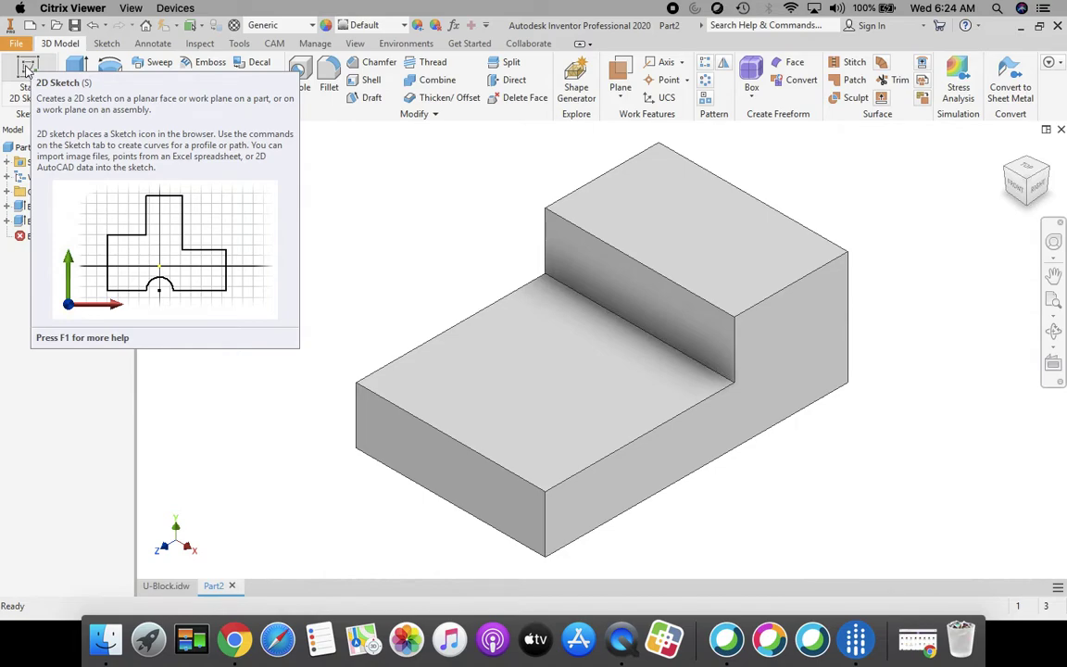
- Start Sketch3 on the lower step's top face and view it from the top
left_click(29, 71)
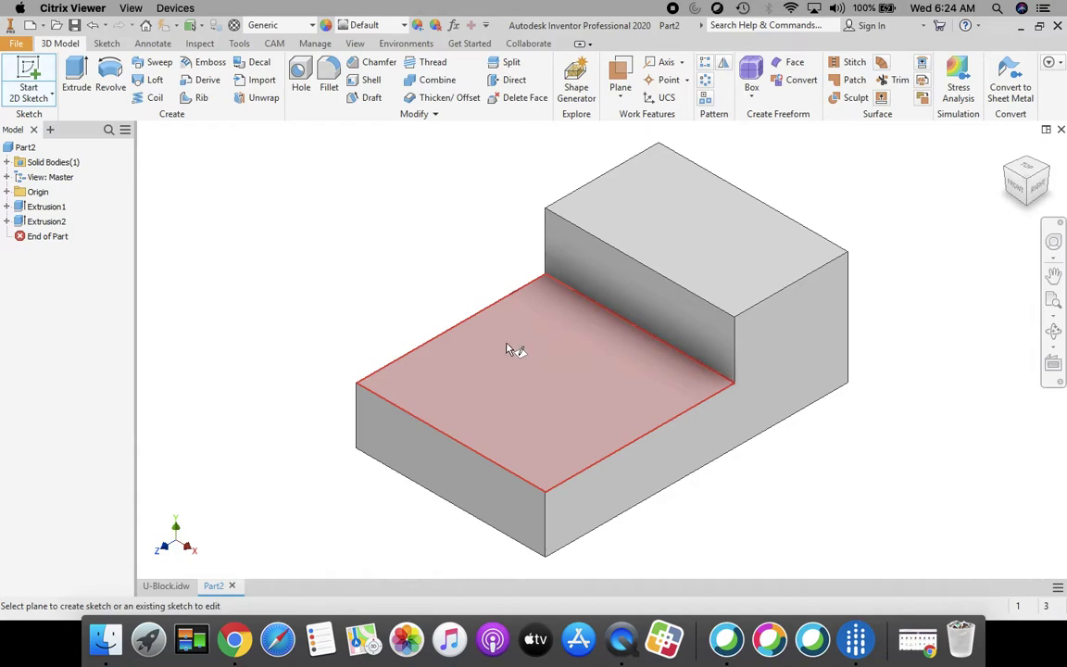
left_click(505, 394)
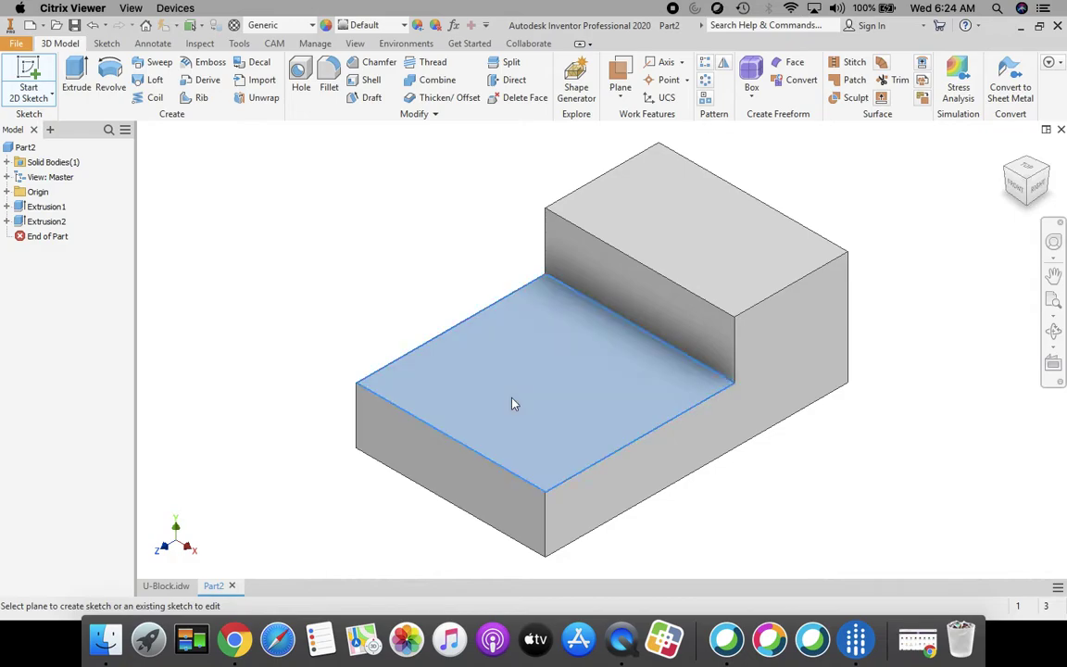
left_click(1028, 182)
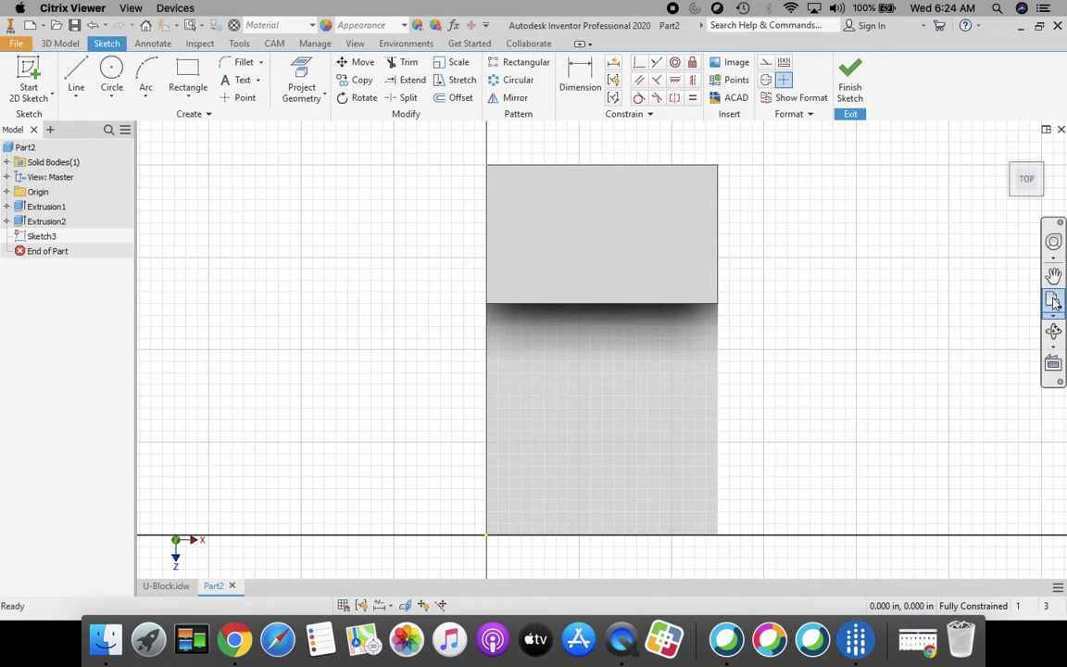
- Refit the top view around the part and start the Rectangle tool
scroll(1033, 300, "up", 2)
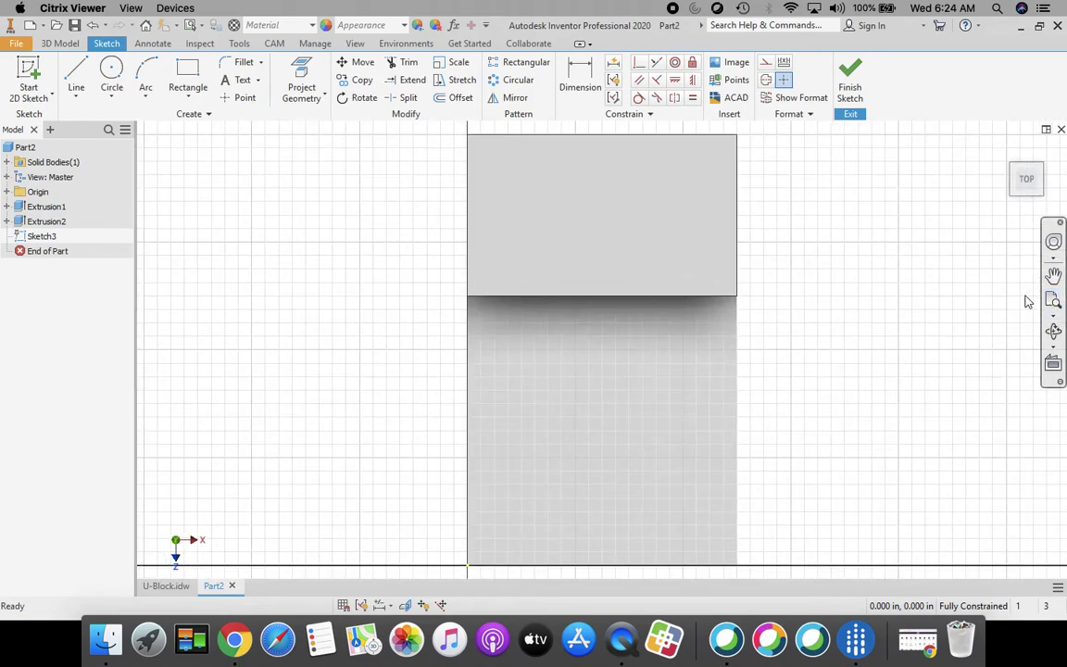
left_click(1027, 181)
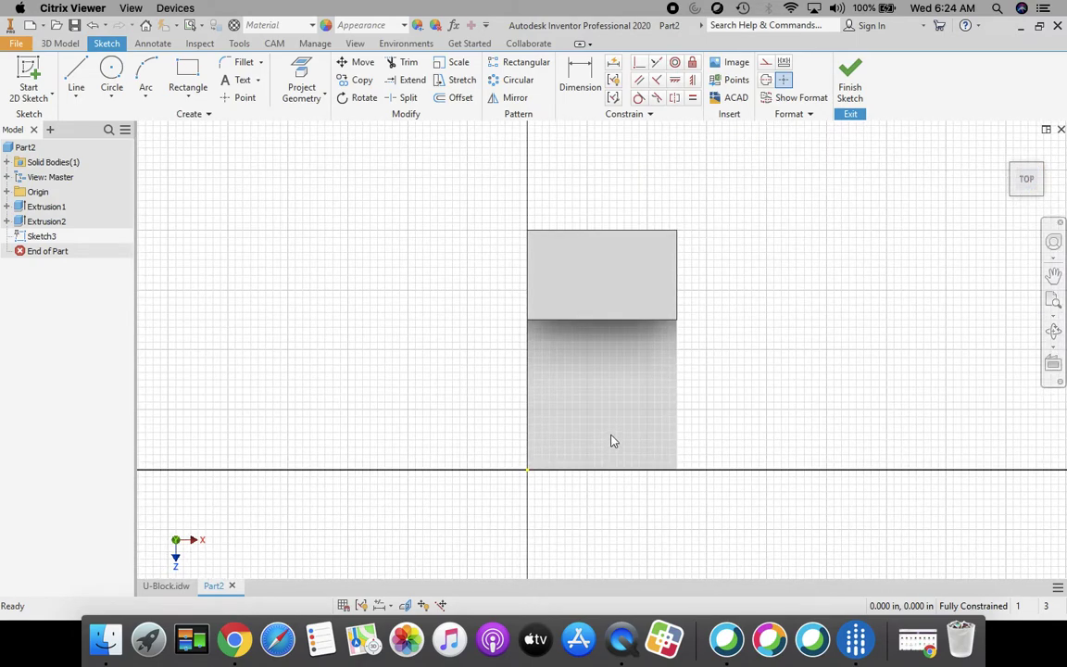
scroll(598, 387, "up", 3)
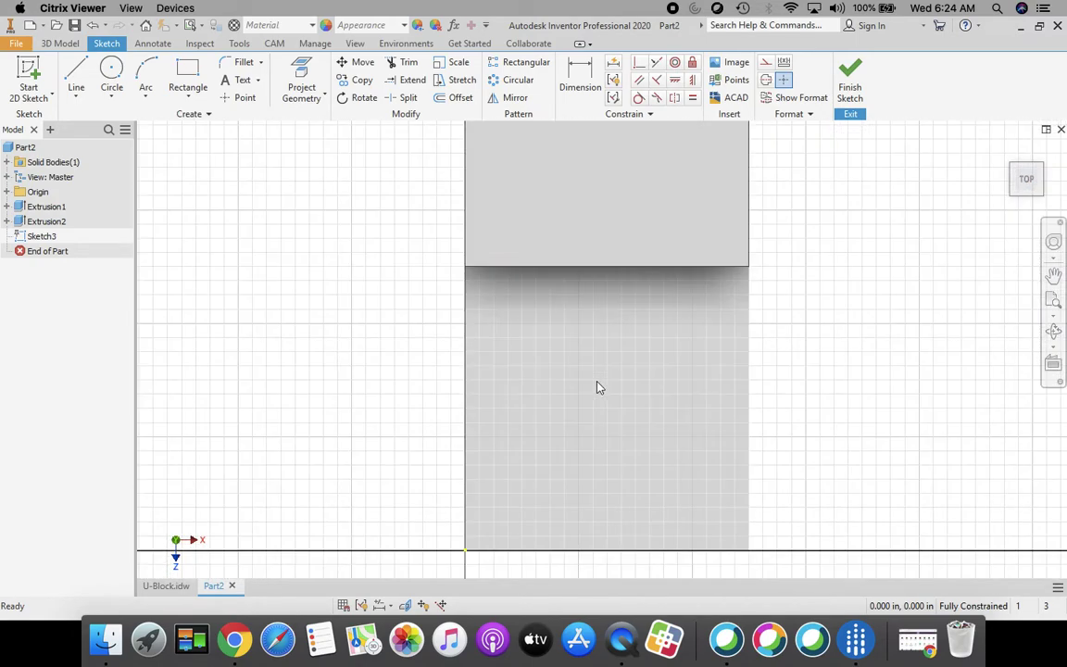
scroll(598, 387, "down", 2)
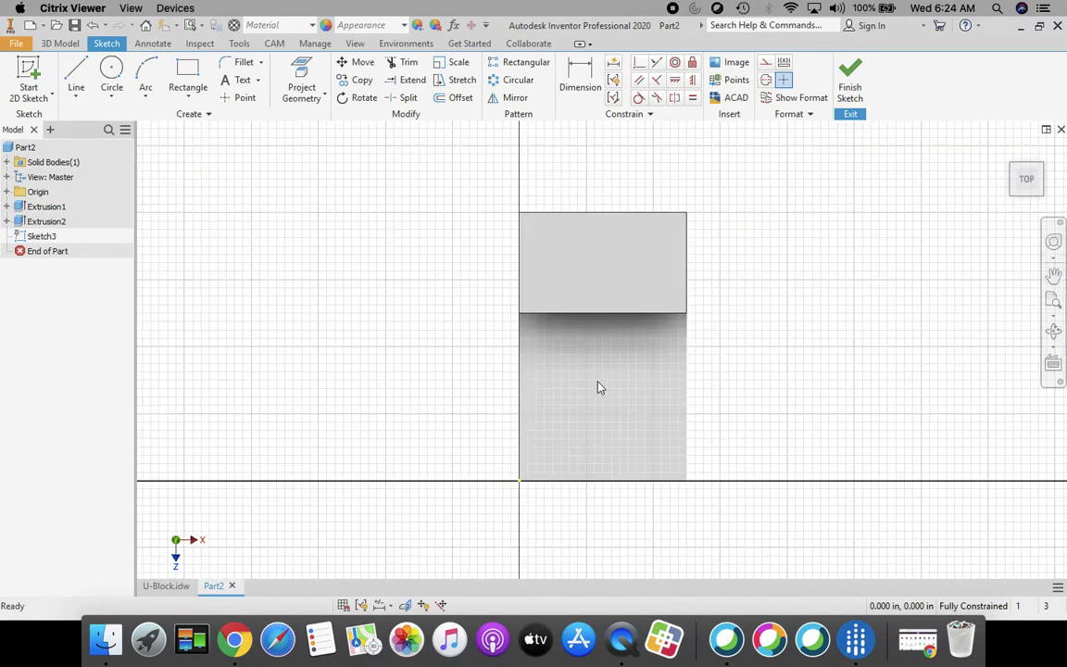
left_click(1026, 179)
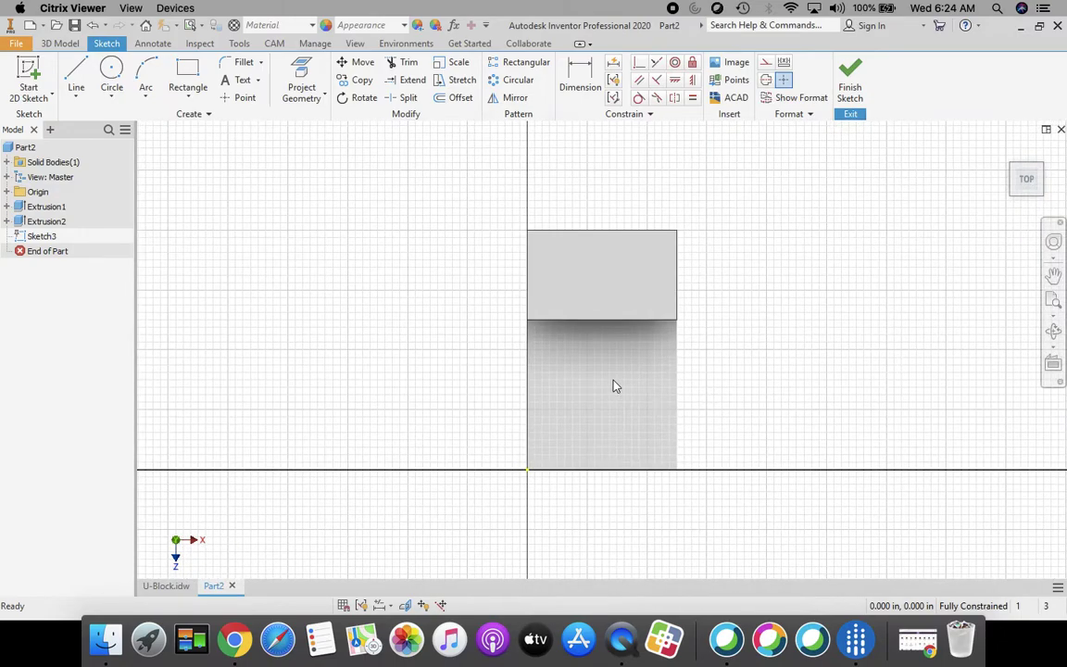
scroll(612, 384, "up", 3)
scroll(613, 383, "down", 3)
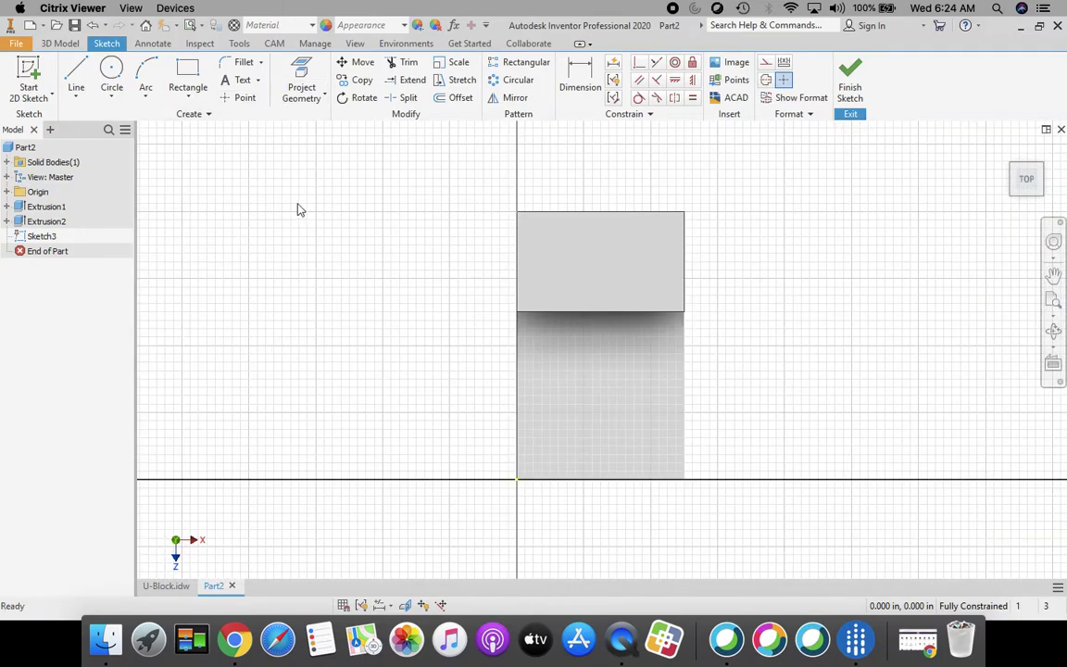
left_click(185, 82)
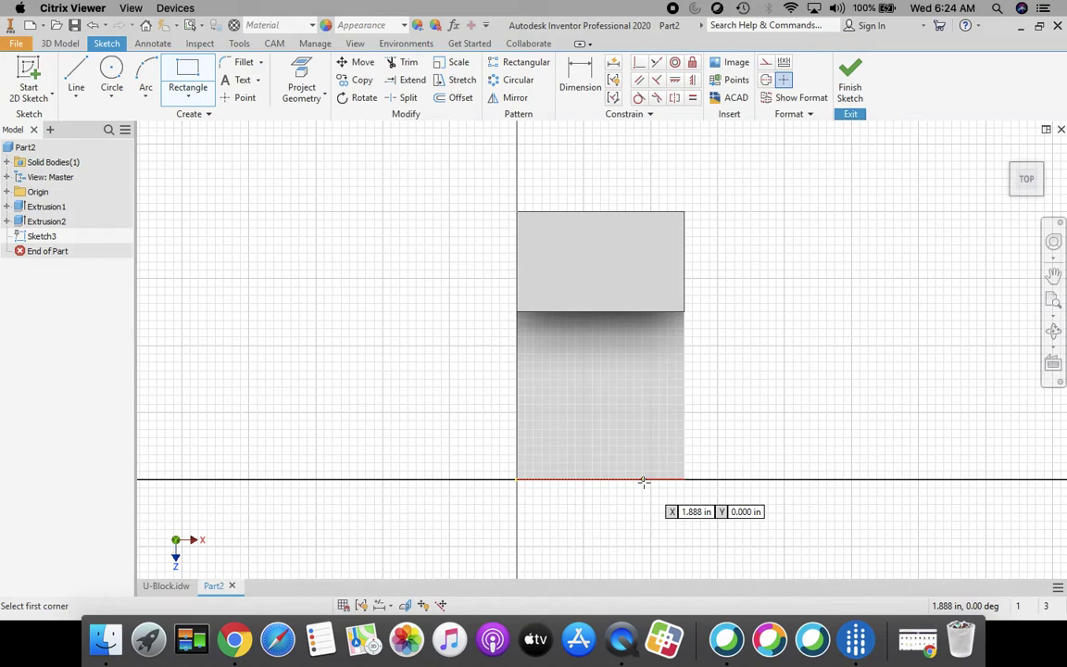
- Draw a 1 by 2 rectangle starting from a corner on the lower step's front edge
left_click(643, 480)
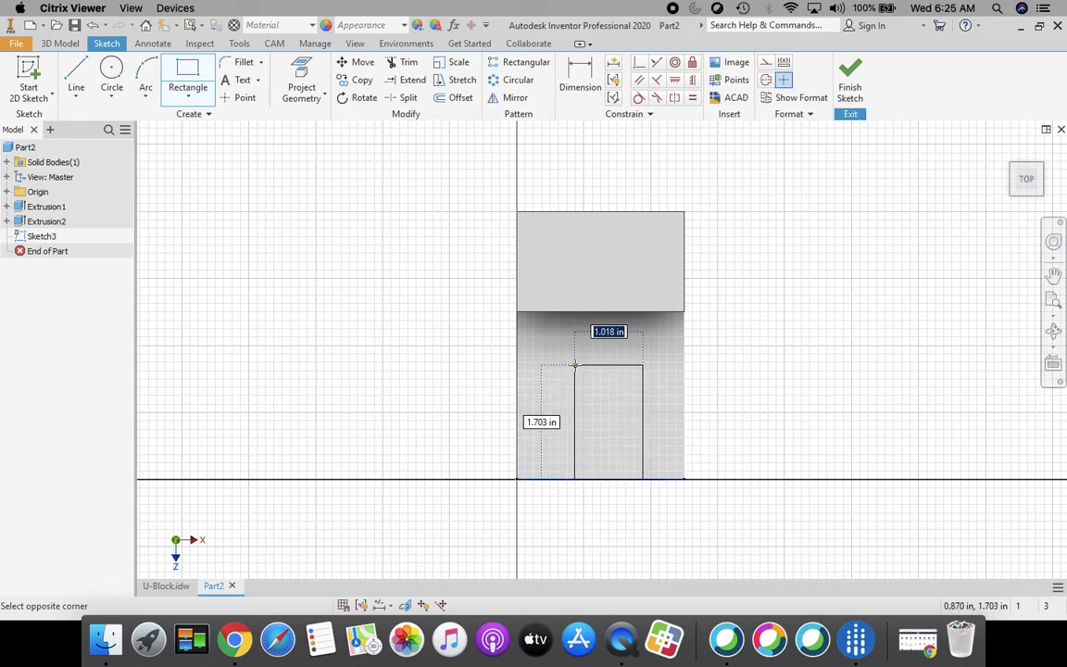
type("1")
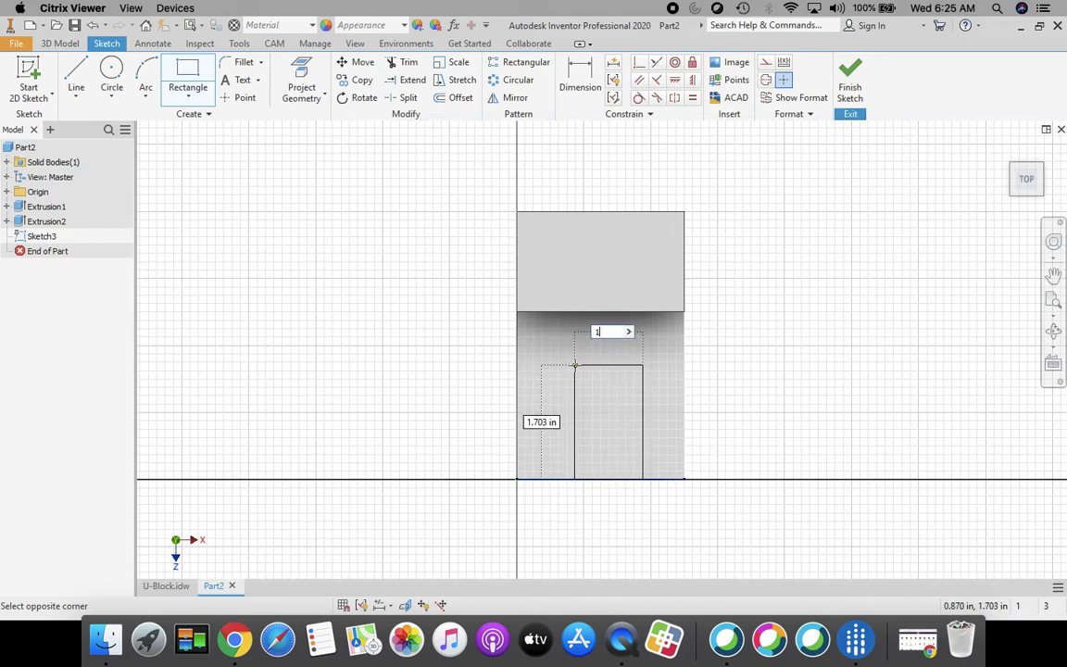
key("Tab")
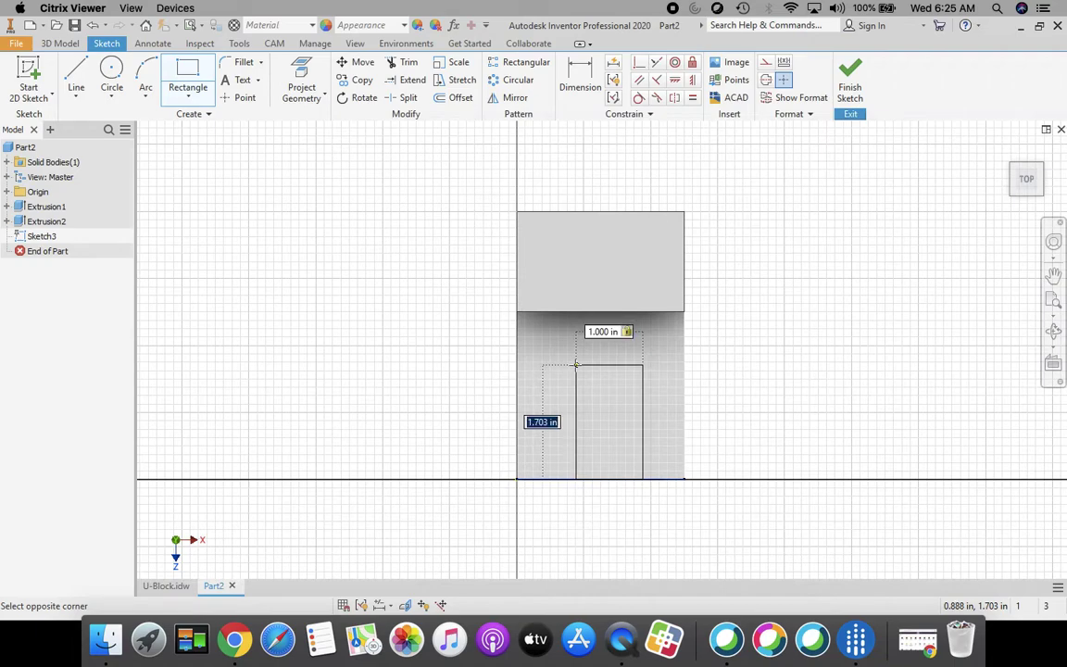
type("2")
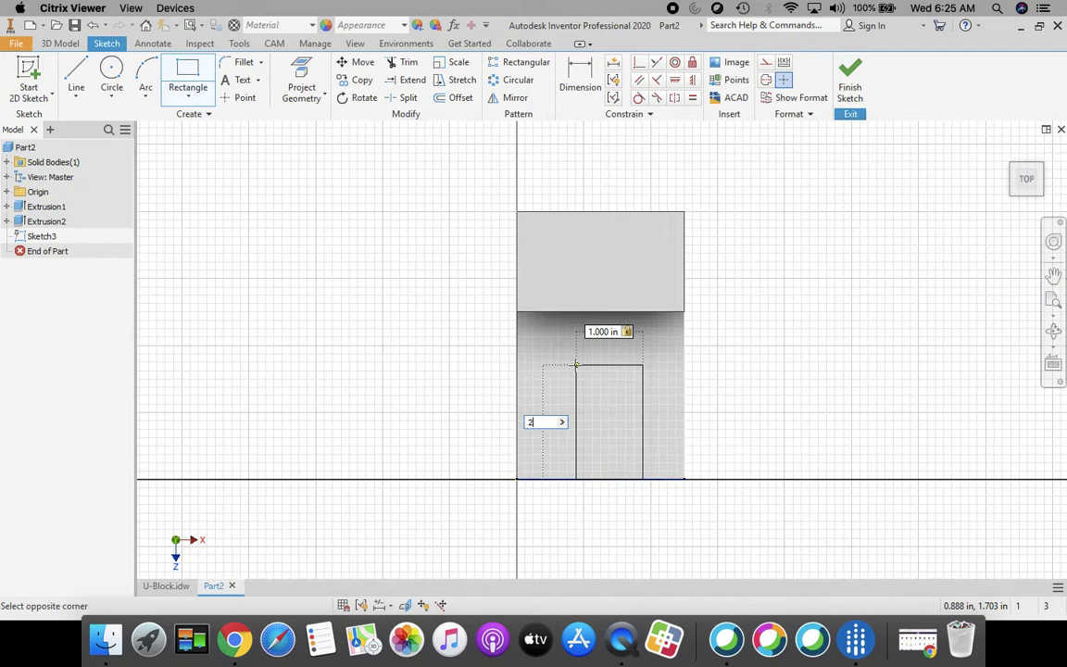
key("Return")
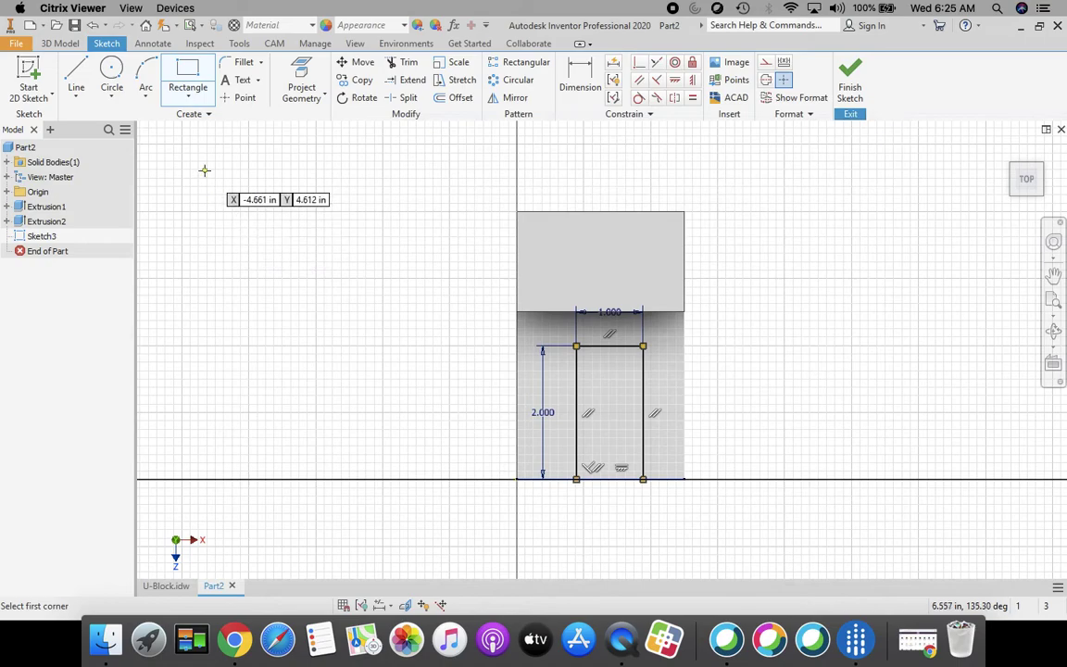
key("Escape")
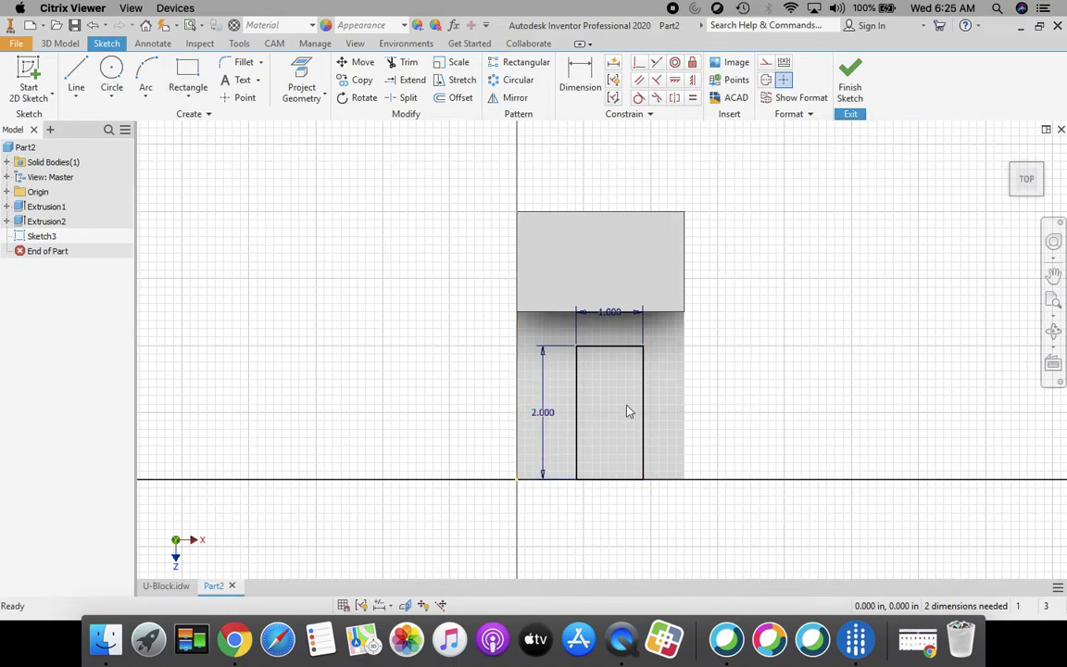
- Check the .75 slot-offset dimension in the U-Block.idw front view
left_click(166, 586)
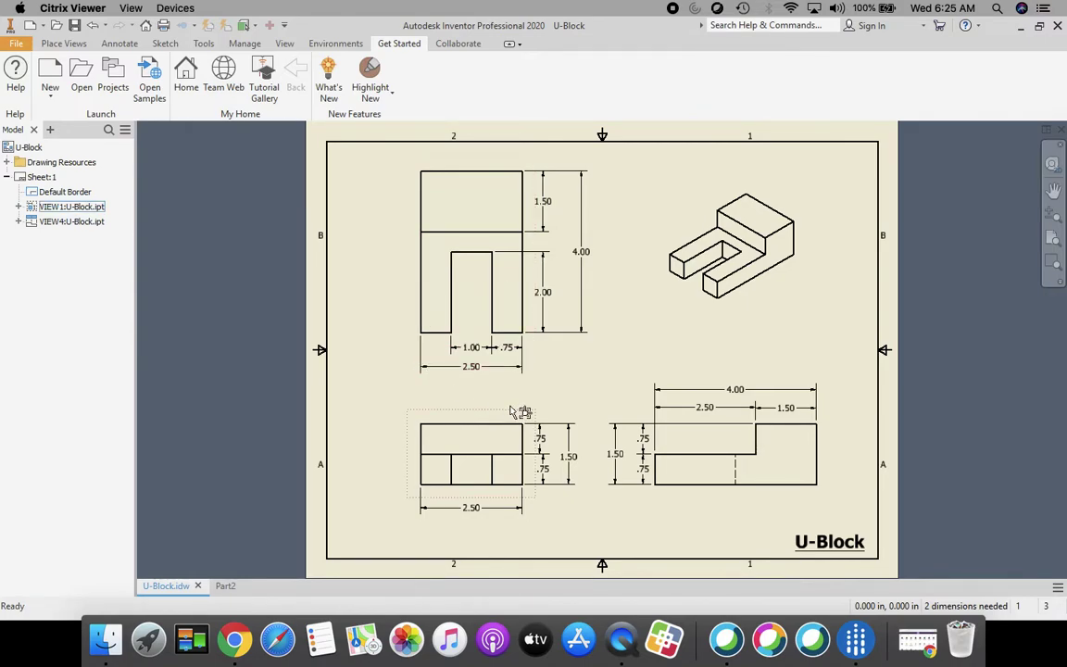
left_click(508, 348)
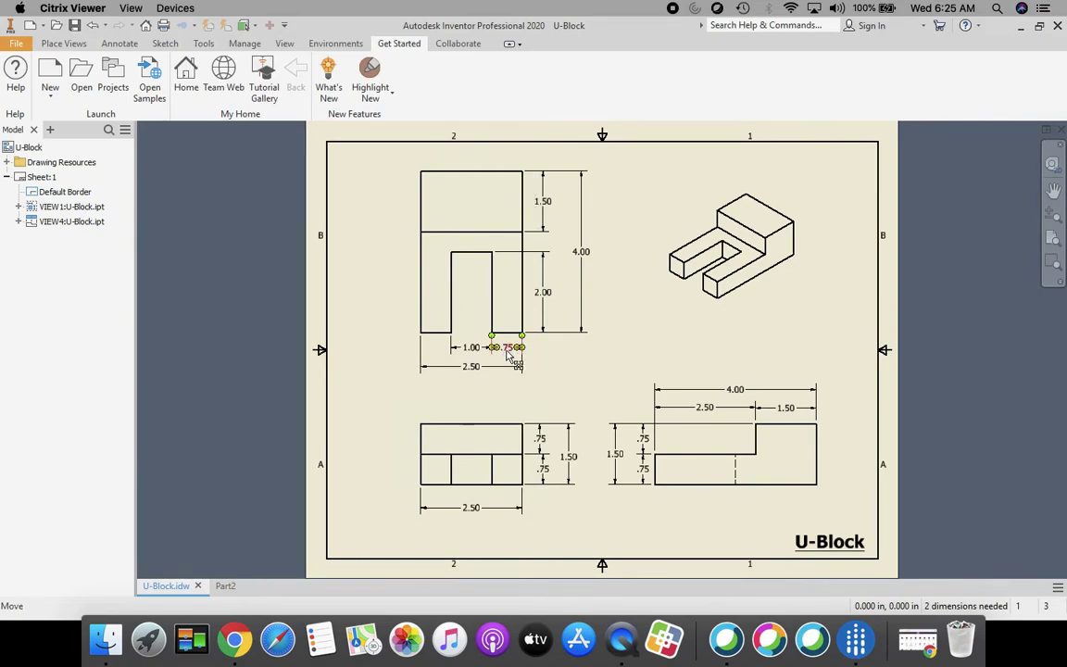
key("Escape")
- Dimension the rectangle's right edge .750 from the block's right edge, then finish Sketch3
left_click(227, 586)
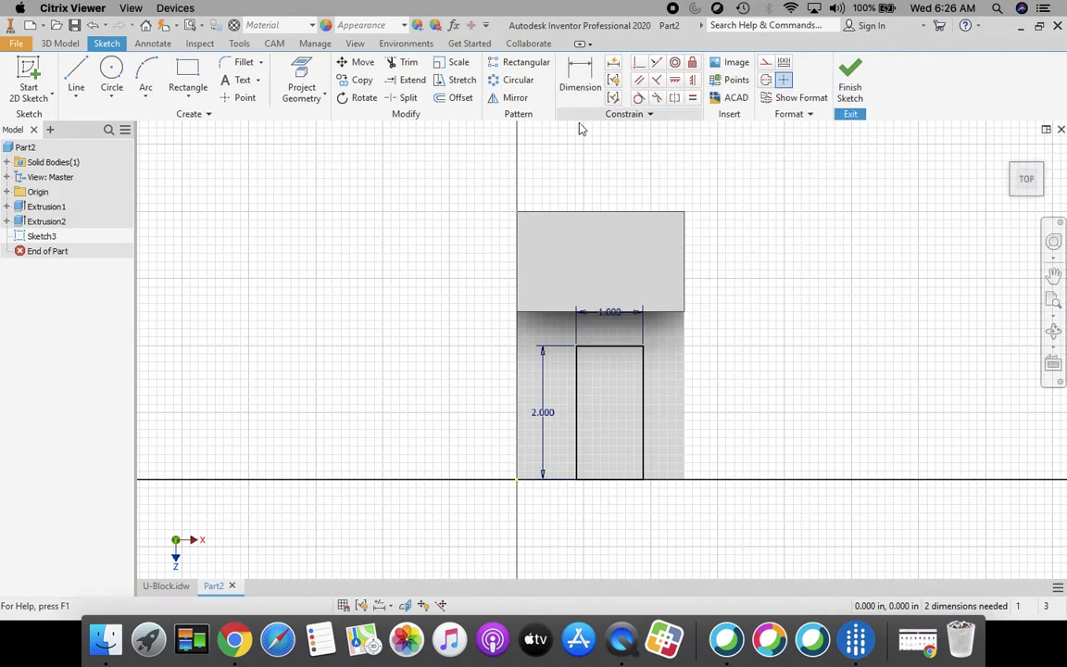
left_click(583, 74)
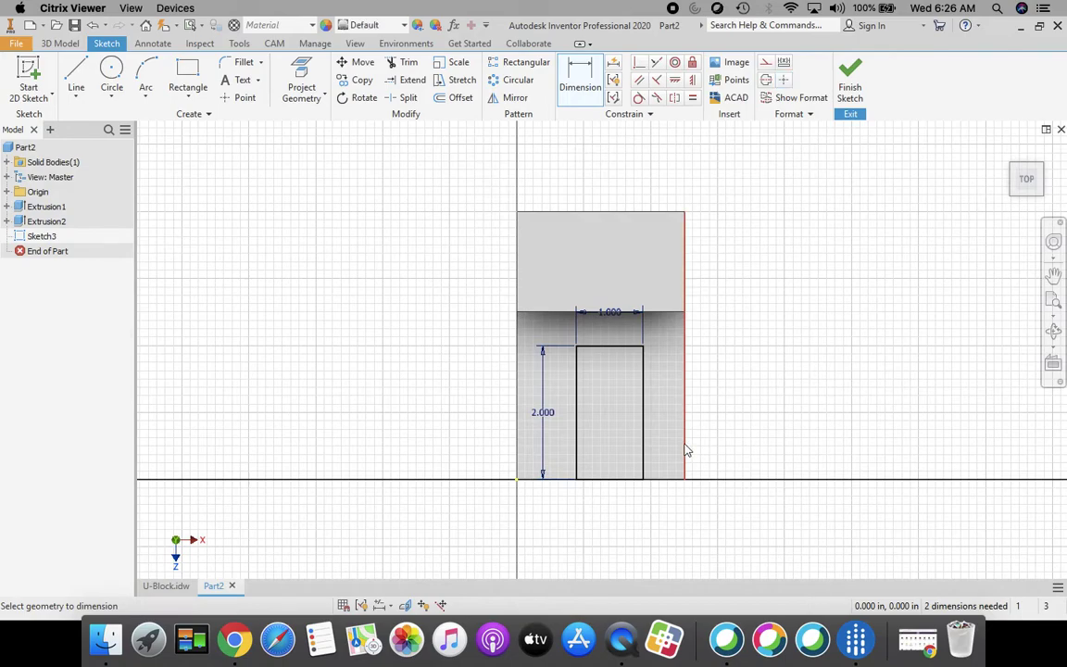
left_click(684, 450)
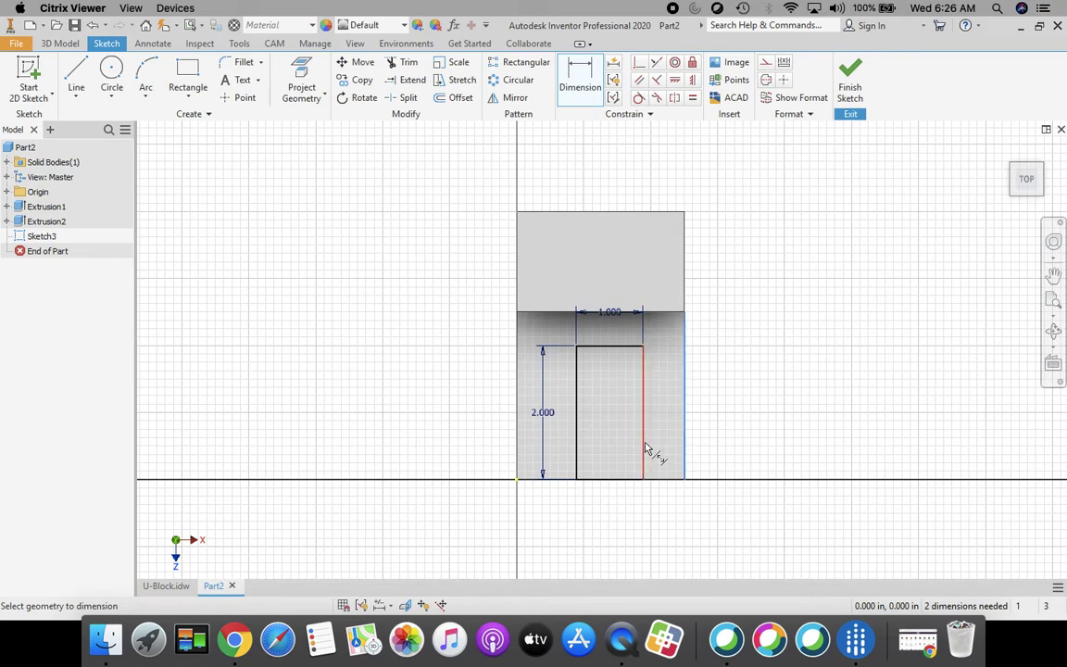
left_click(645, 449)
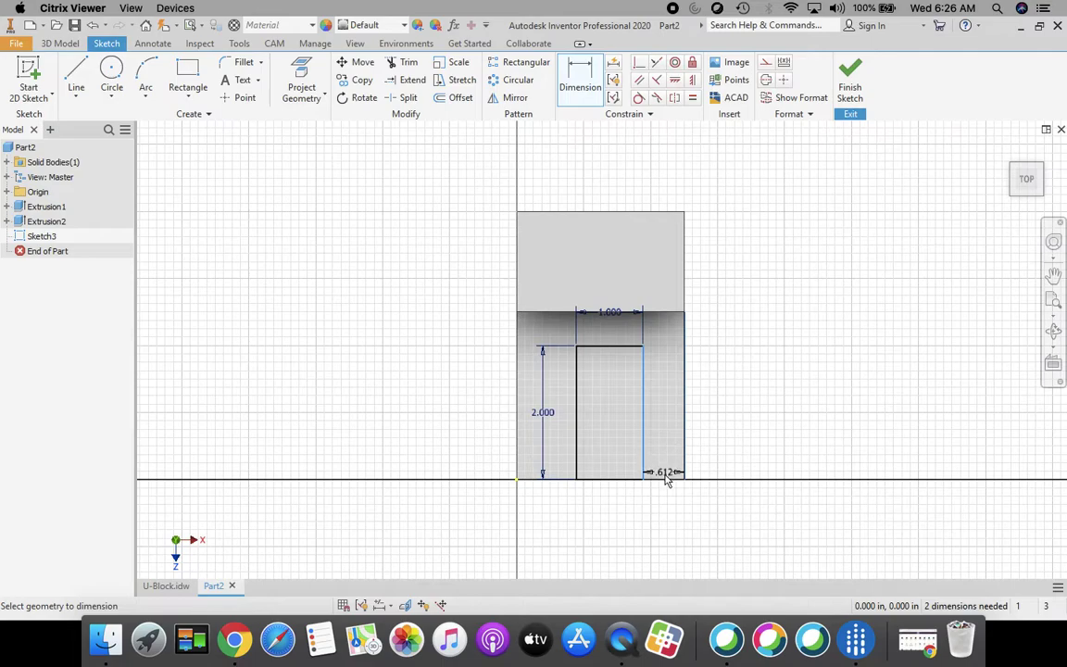
left_click(664, 504)
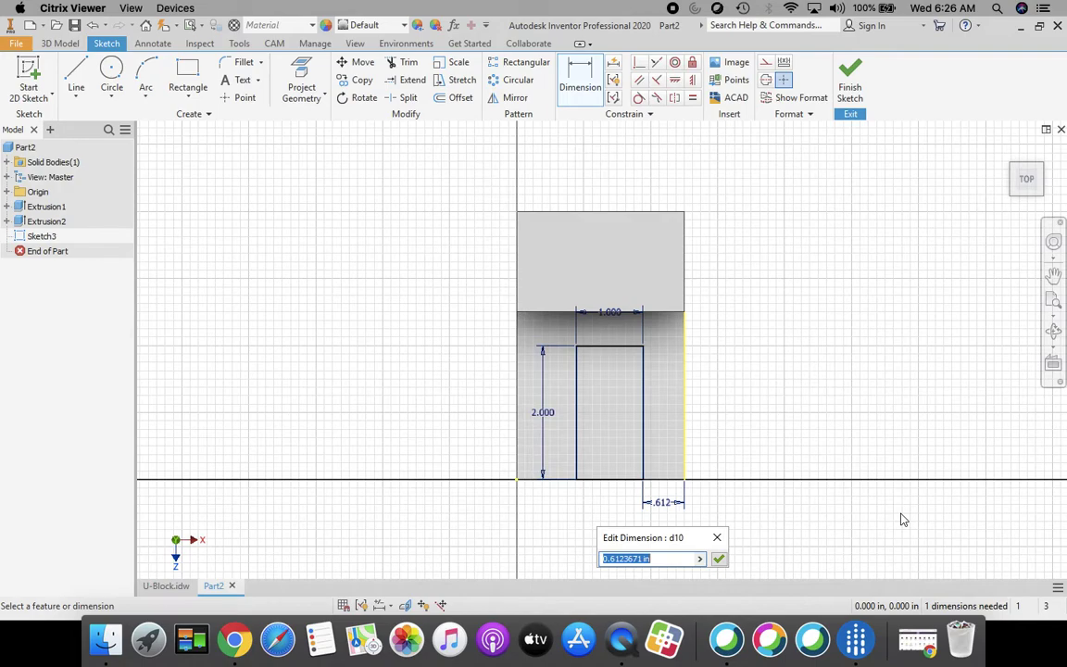
type(".75")
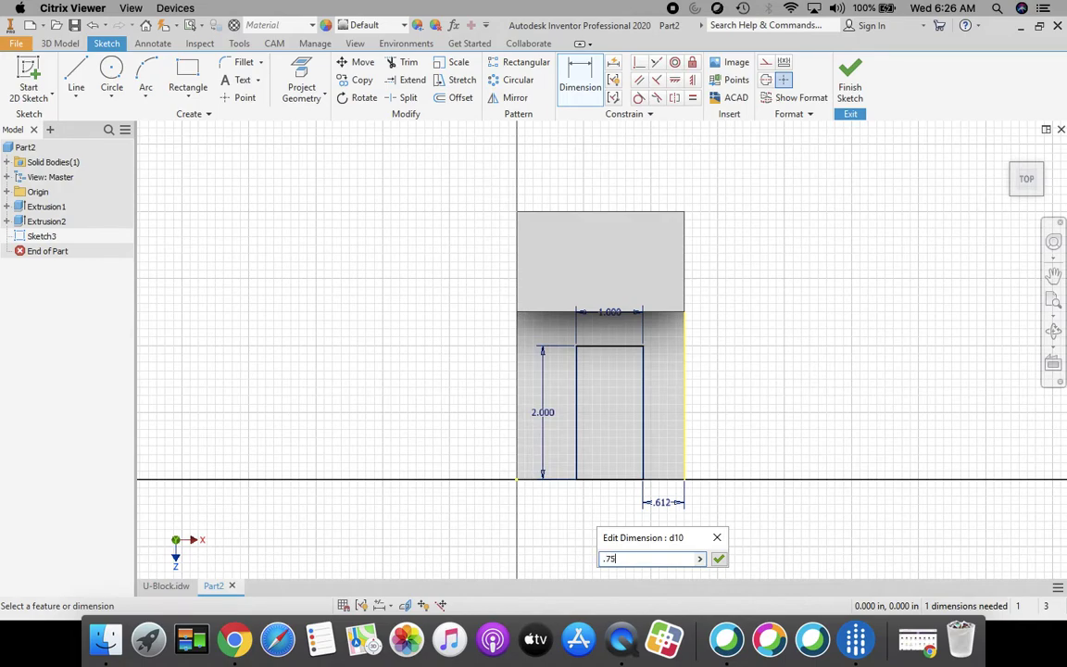
left_click(720, 560)
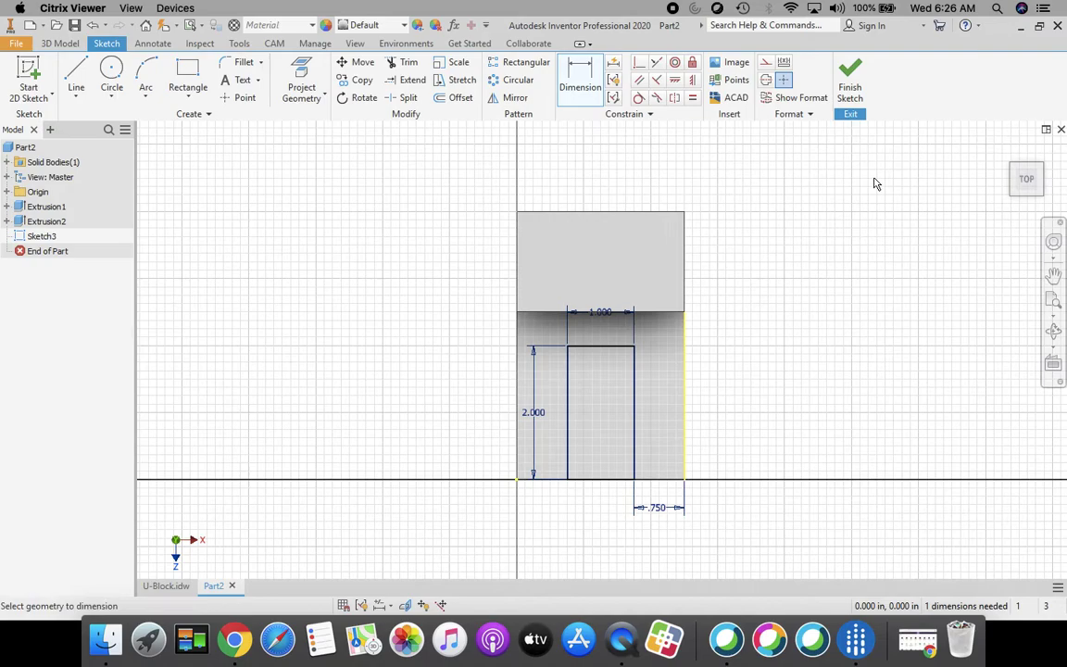
left_click(849, 78)
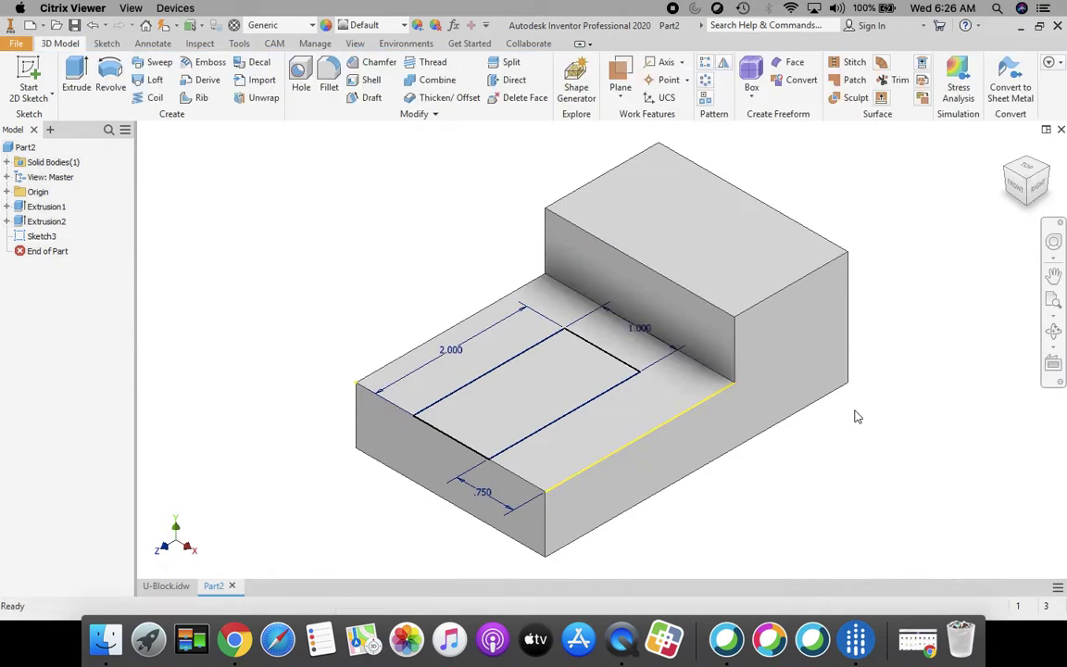
left_click(169, 587)
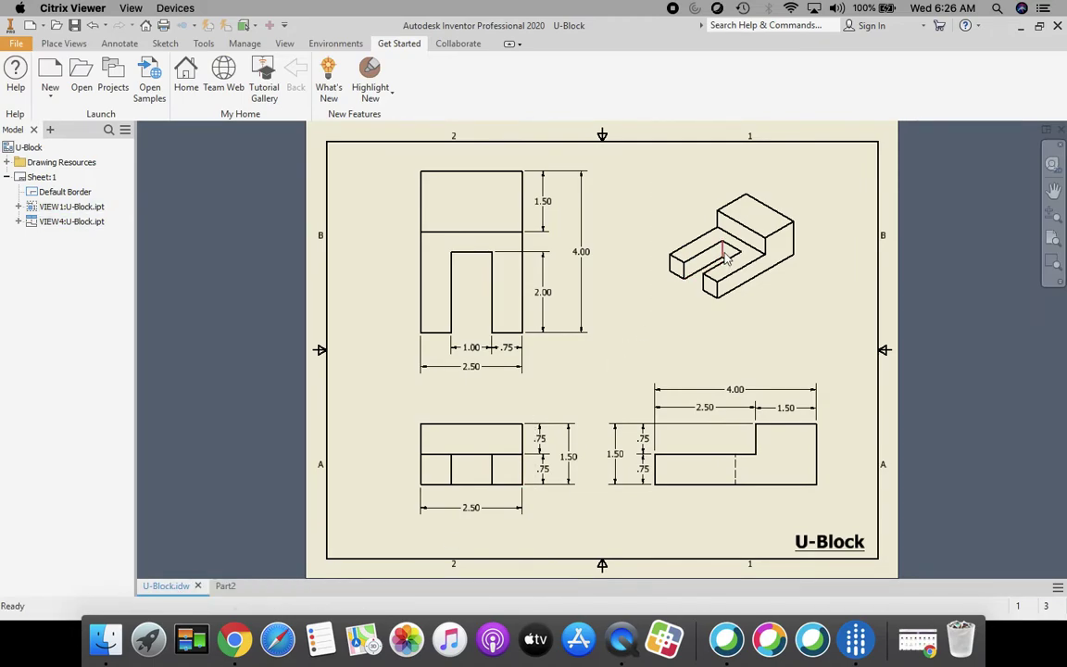
left_click(660, 242)
left_click(646, 369)
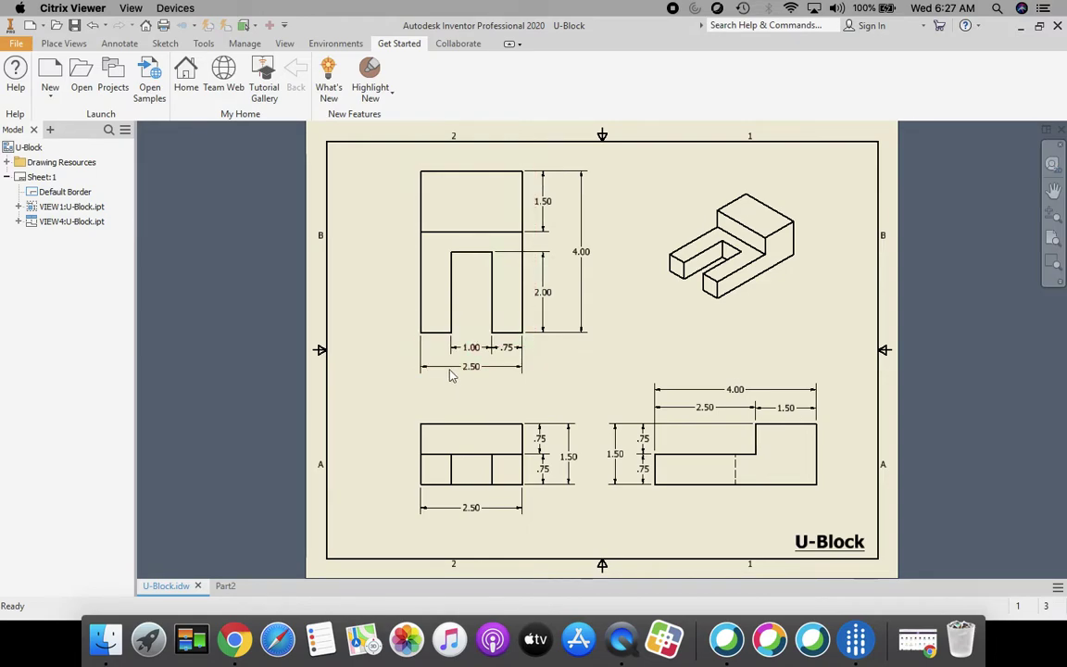
left_click(544, 469)
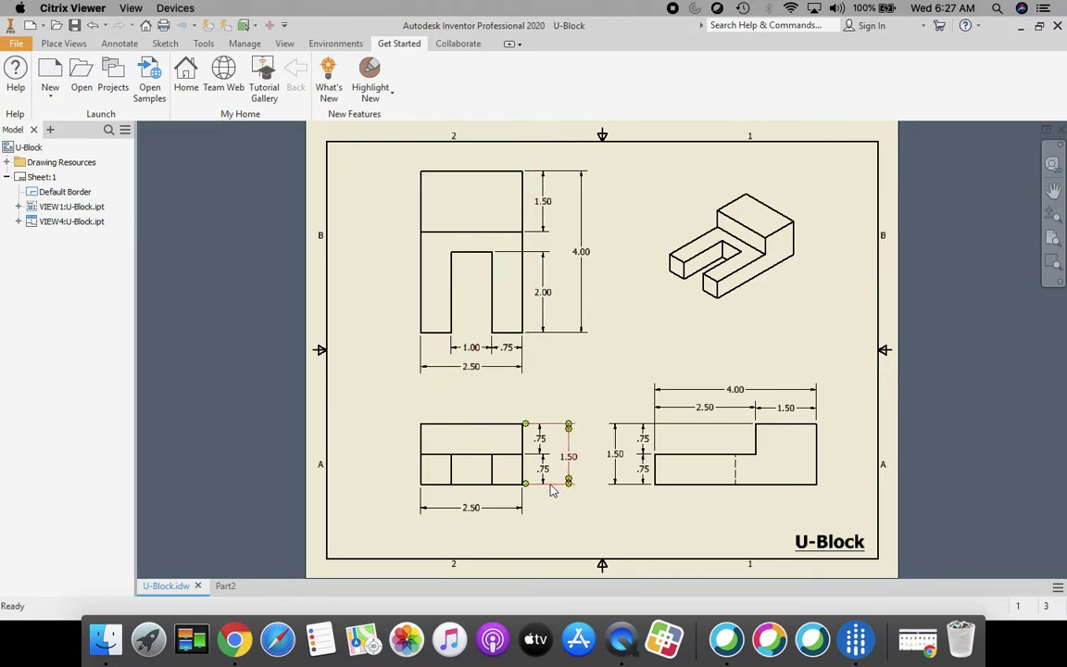
key("Escape")
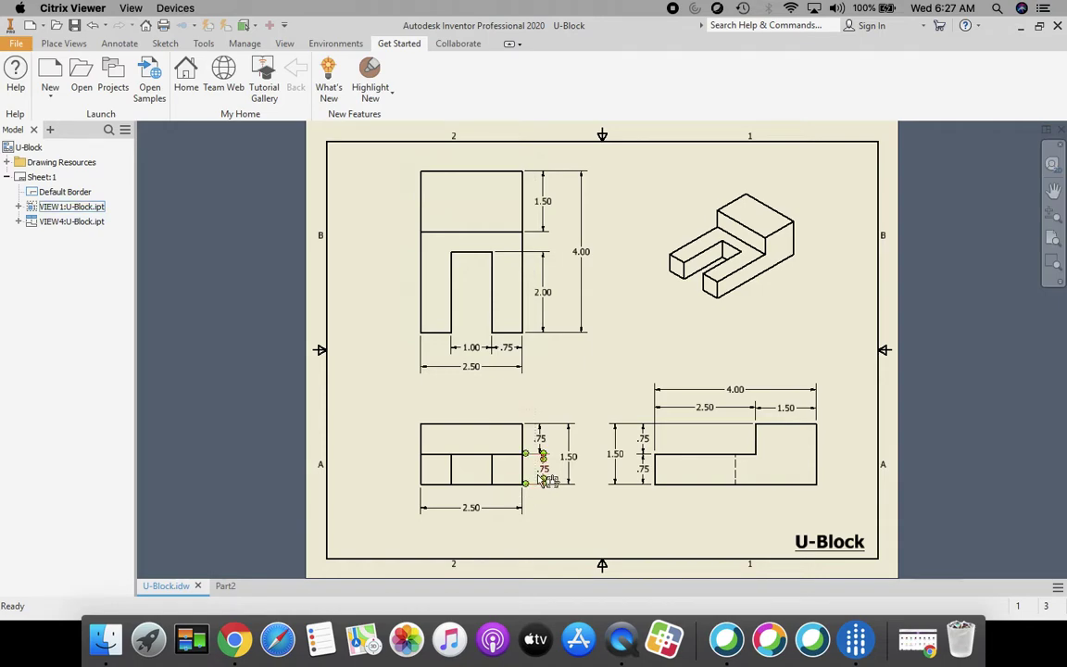
left_click(544, 473)
key("Escape")
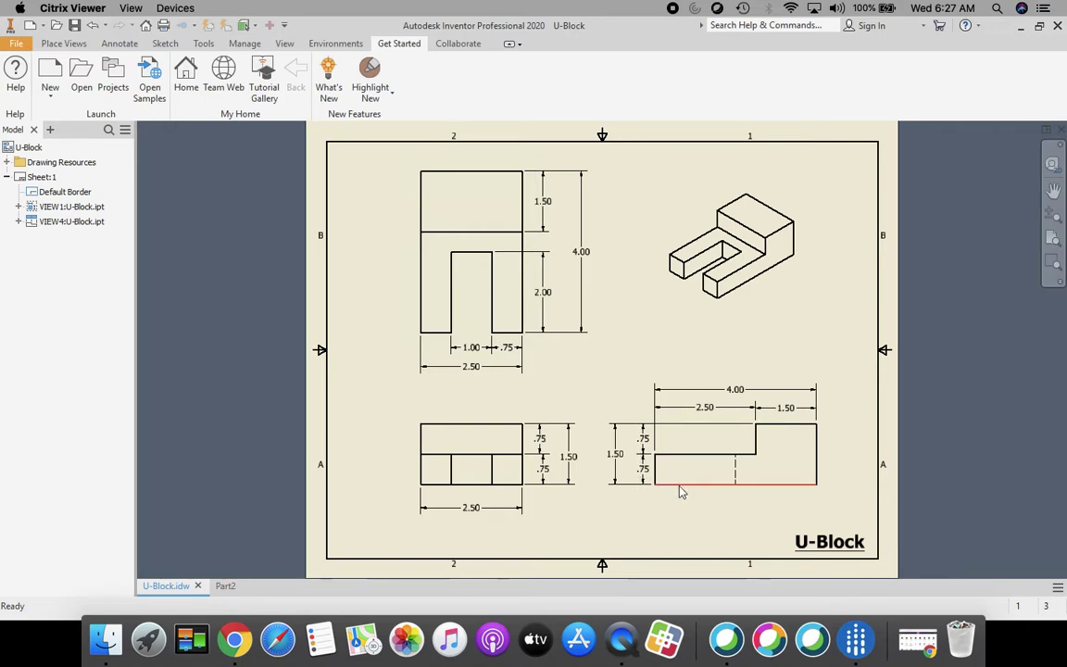
left_click(648, 475)
key("Escape")
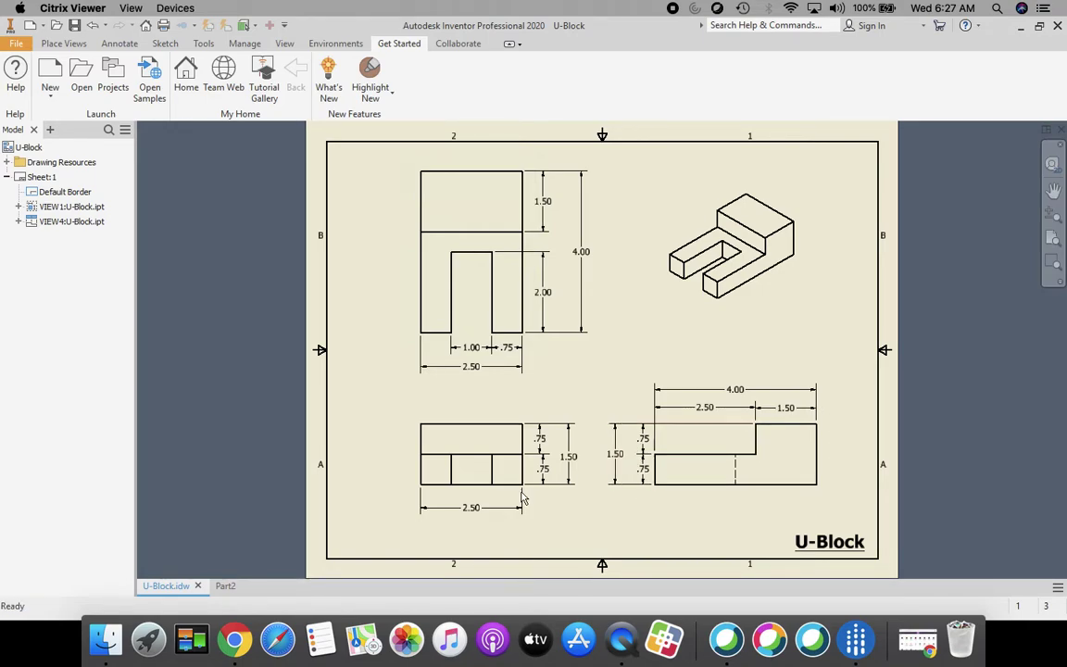
left_click(225, 585)
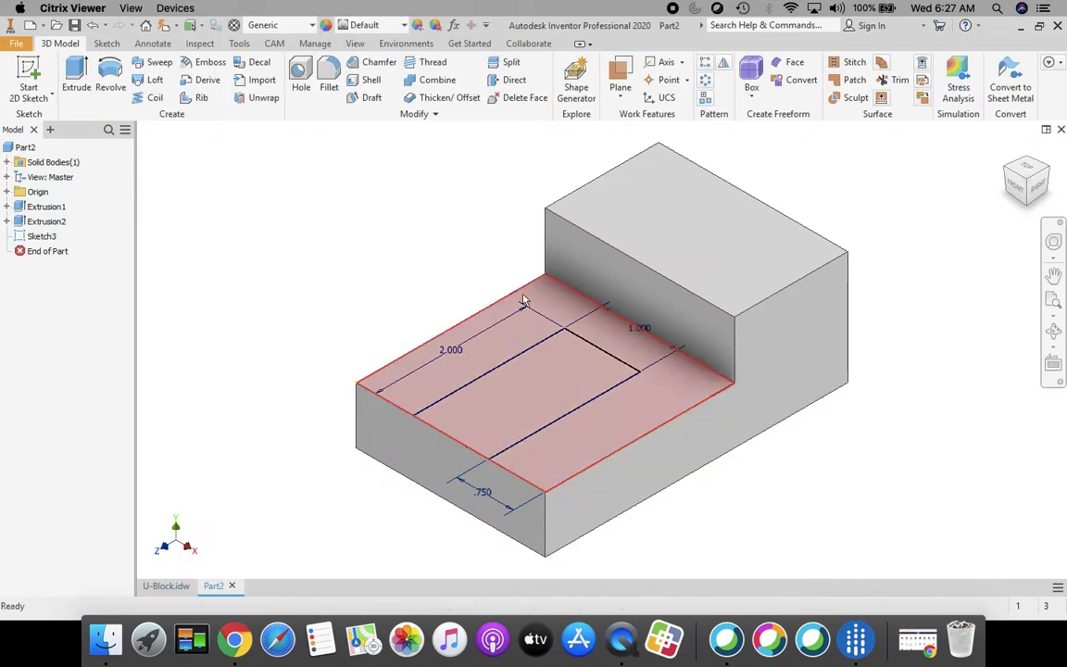
- Extrude Sketch3's slot profile in the flipped direction as a .75 in deep cut
left_click(77, 80)
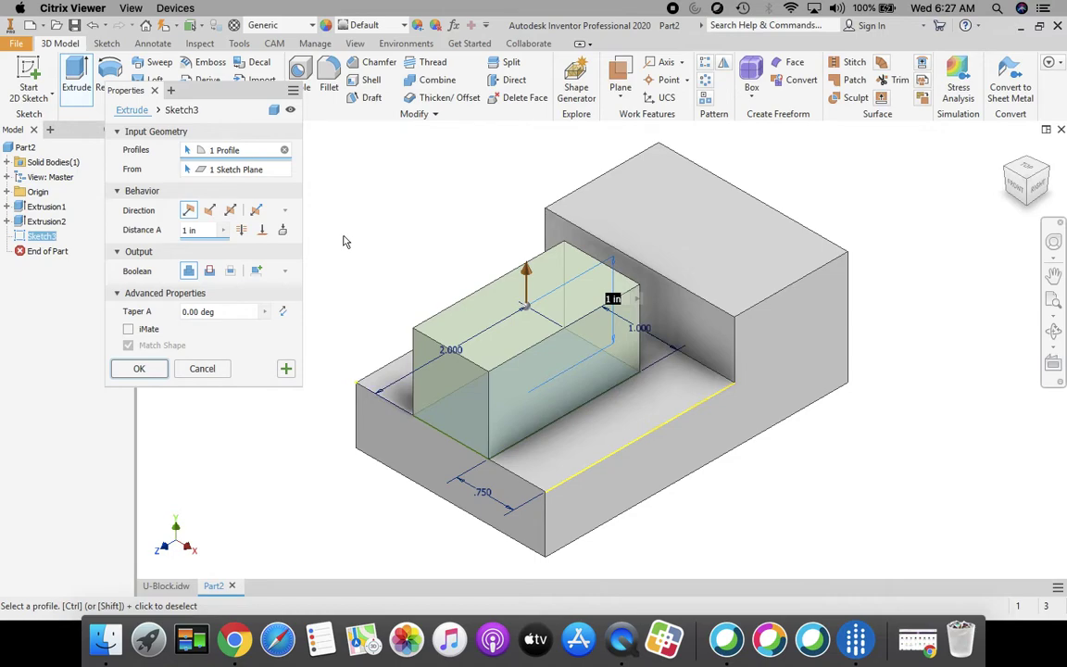
left_click(210, 211)
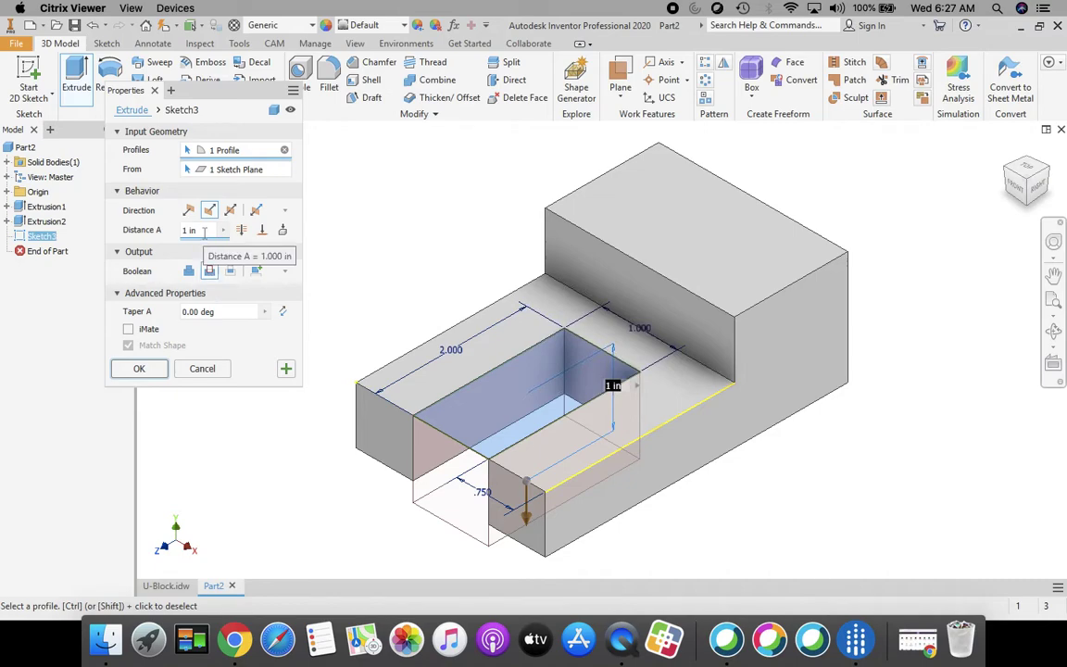
left_click(203, 231)
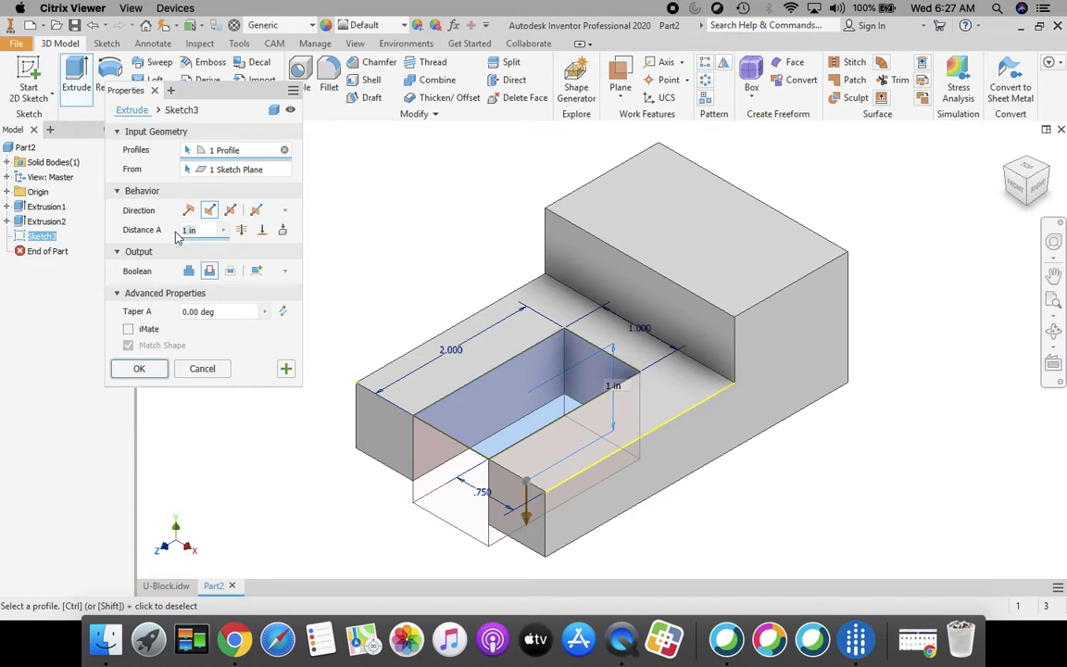
key("BackSpace")
type(".75")
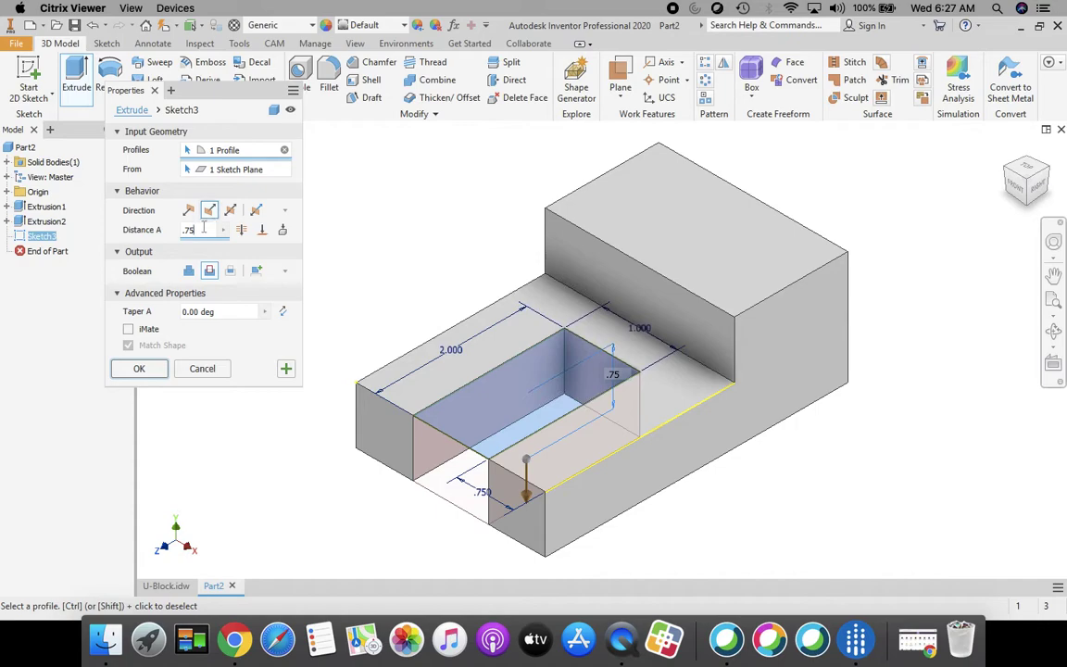
left_click(210, 273)
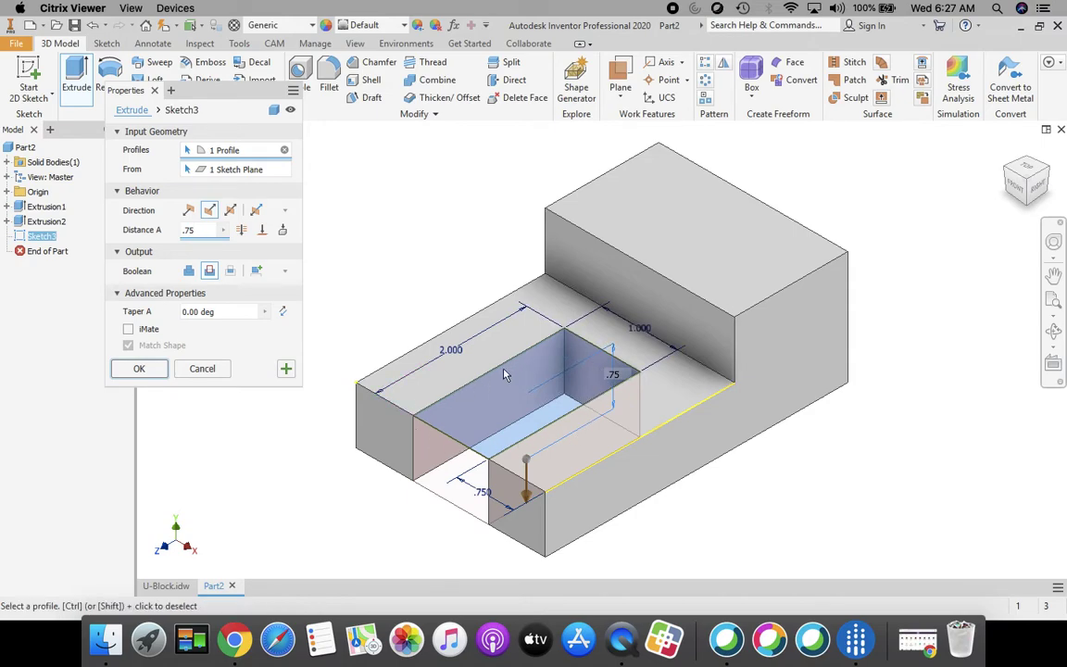